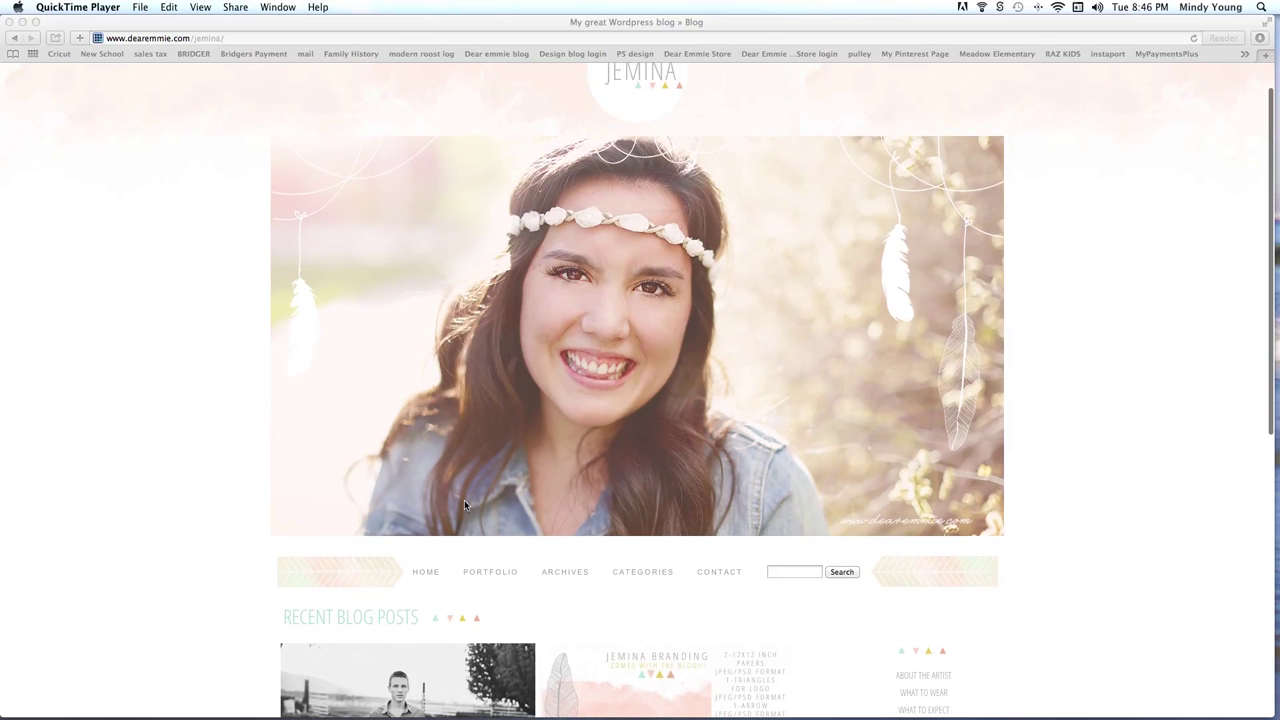
Examine the Jemina blog's home page, including the masthead slideshow, recent posts grid, fixed sidebar and footer.
scroll(464, 504, "down", 2)
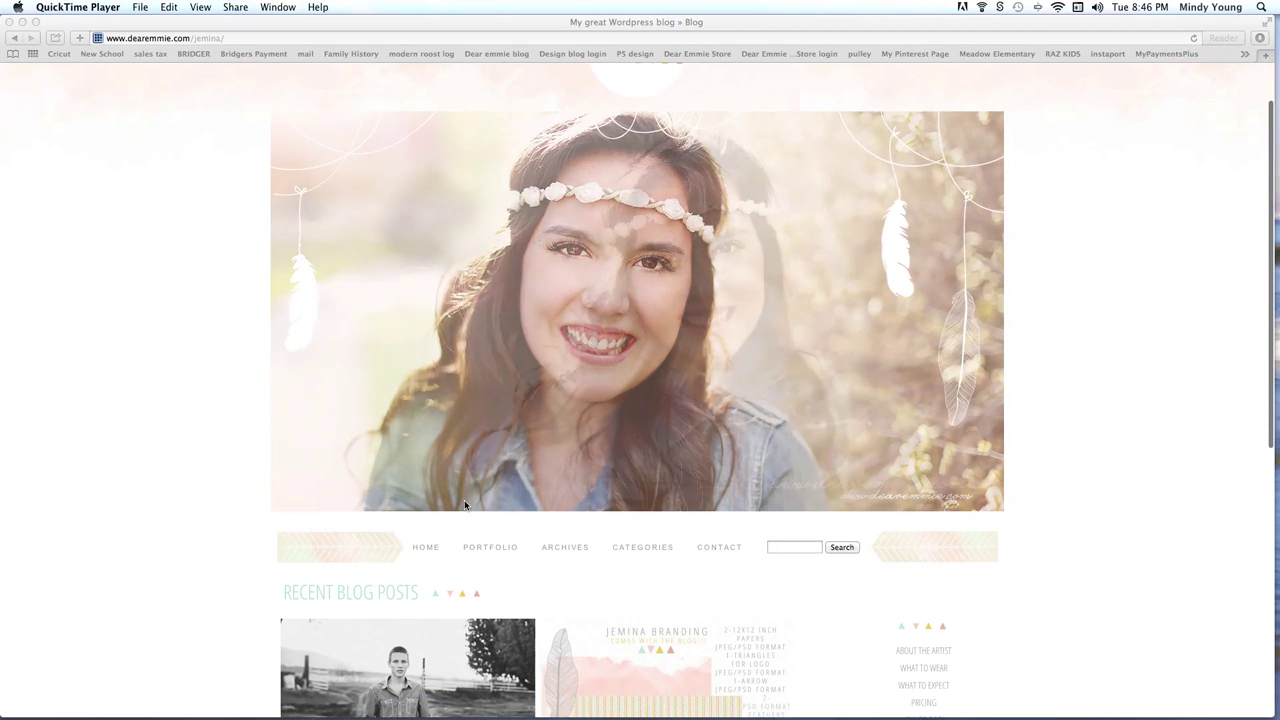
scroll(464, 504, "down", 5)
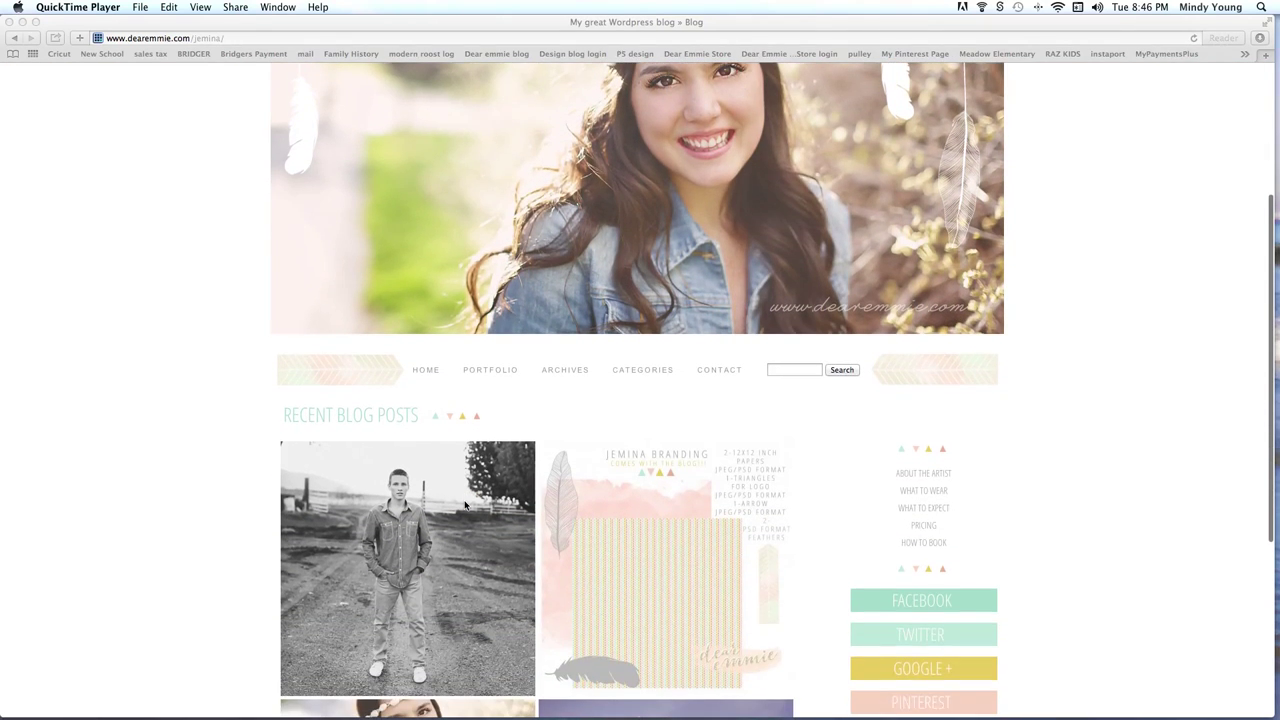
scroll(464, 500, "down", 1)
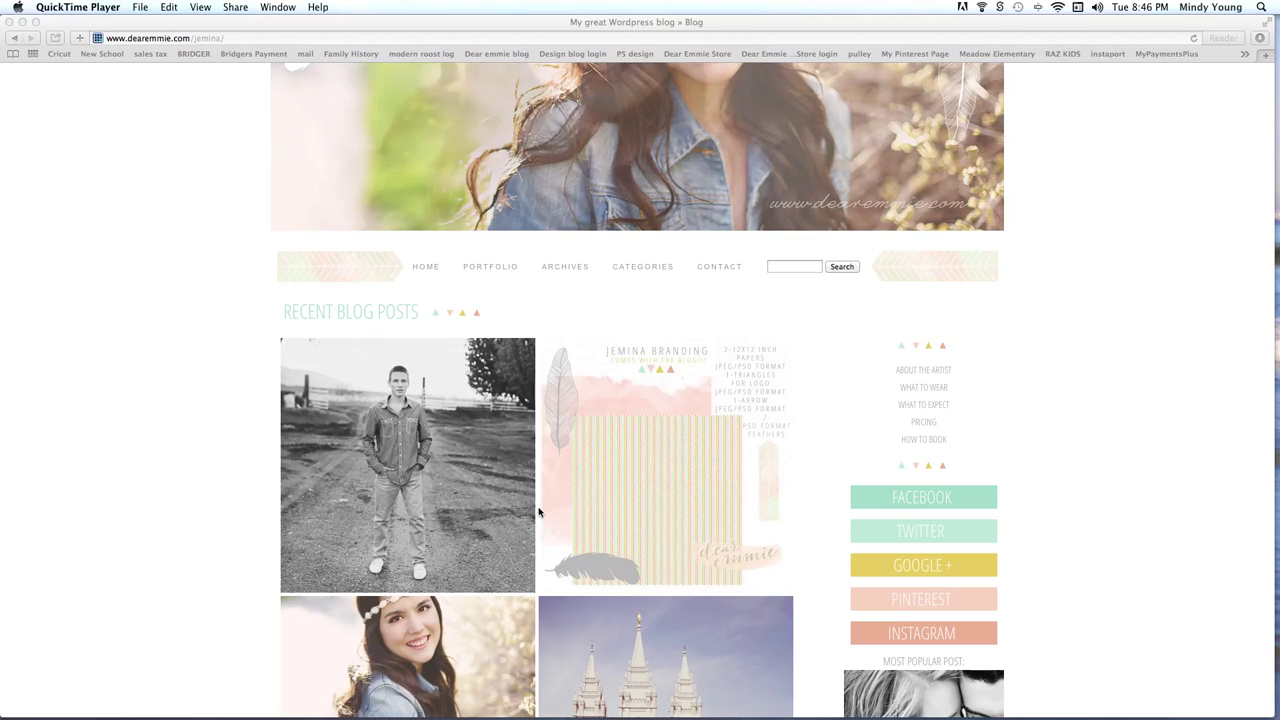
scroll(537, 514, "down", 2)
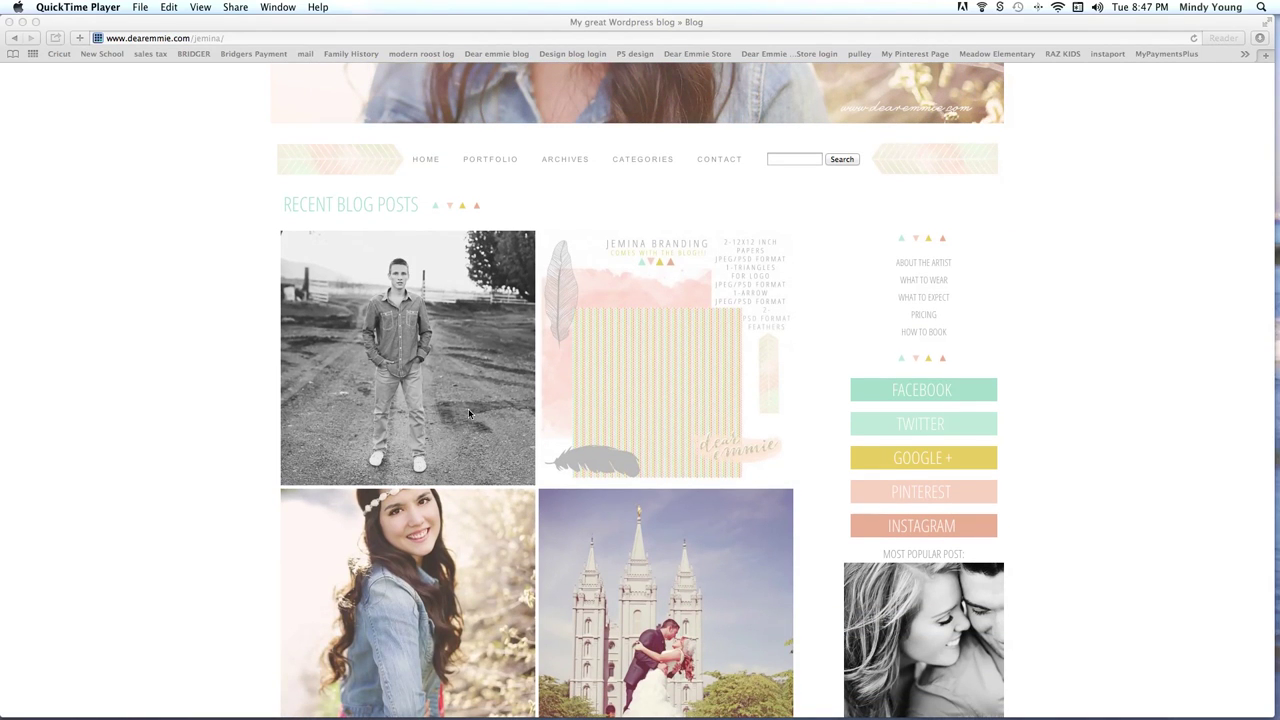
scroll(469, 412, "up", 1)
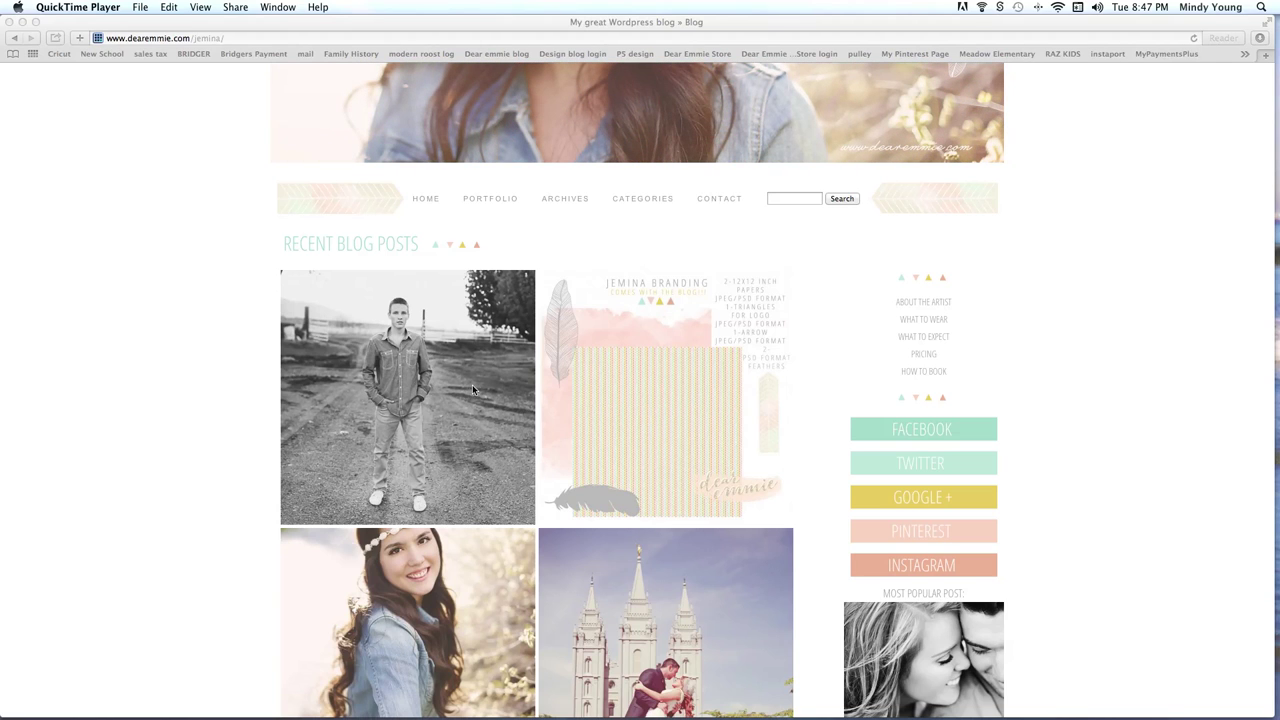
scroll(432, 475, "down", 3)
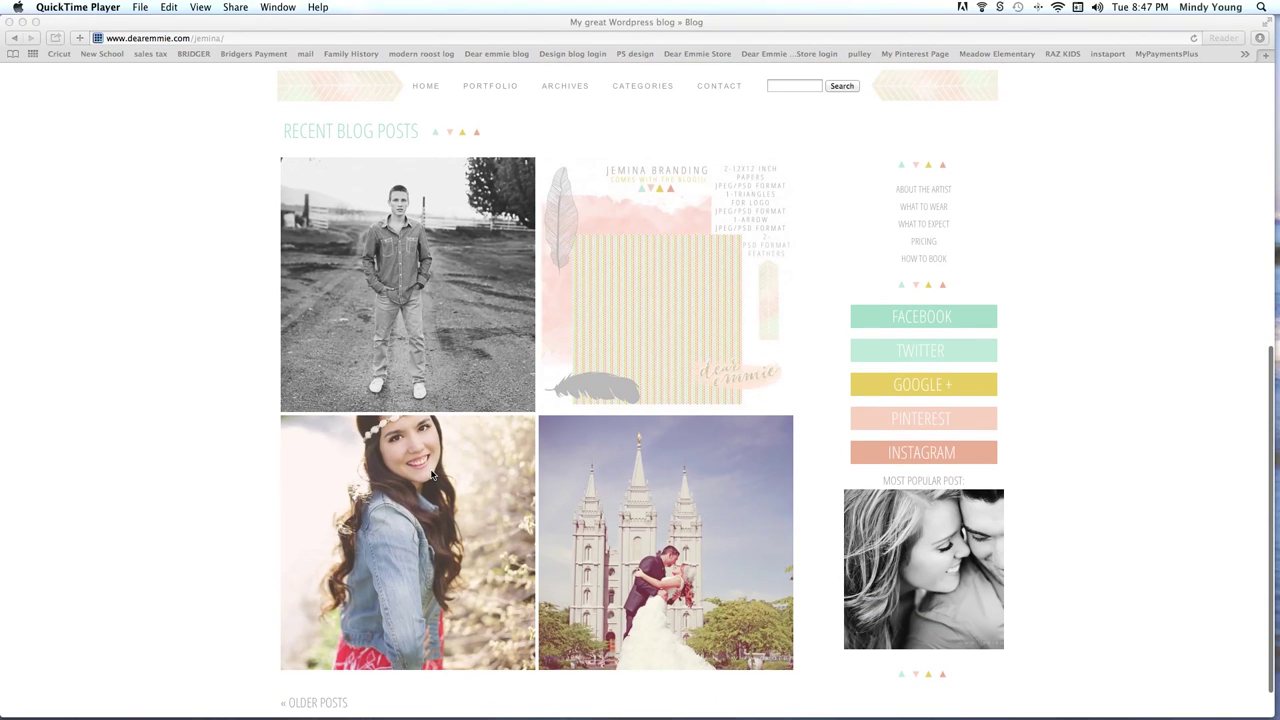
scroll(432, 475, "up", 3)
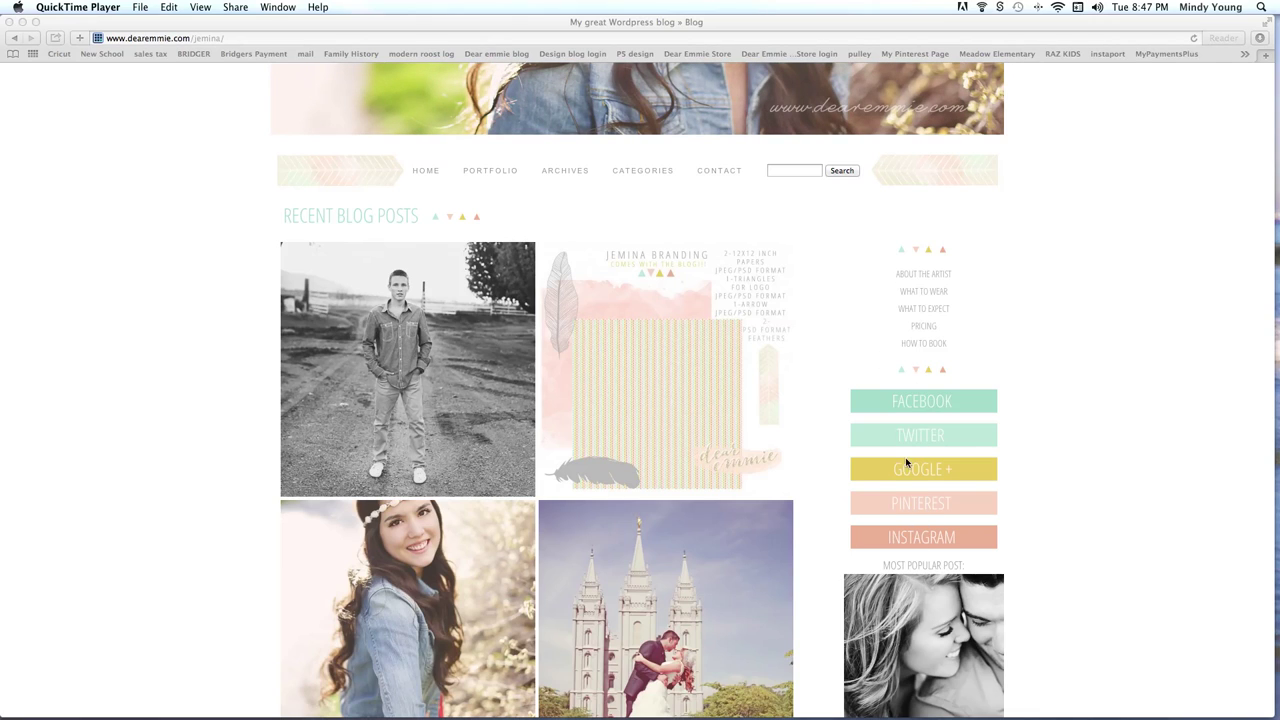
scroll(906, 463, "down", 3)
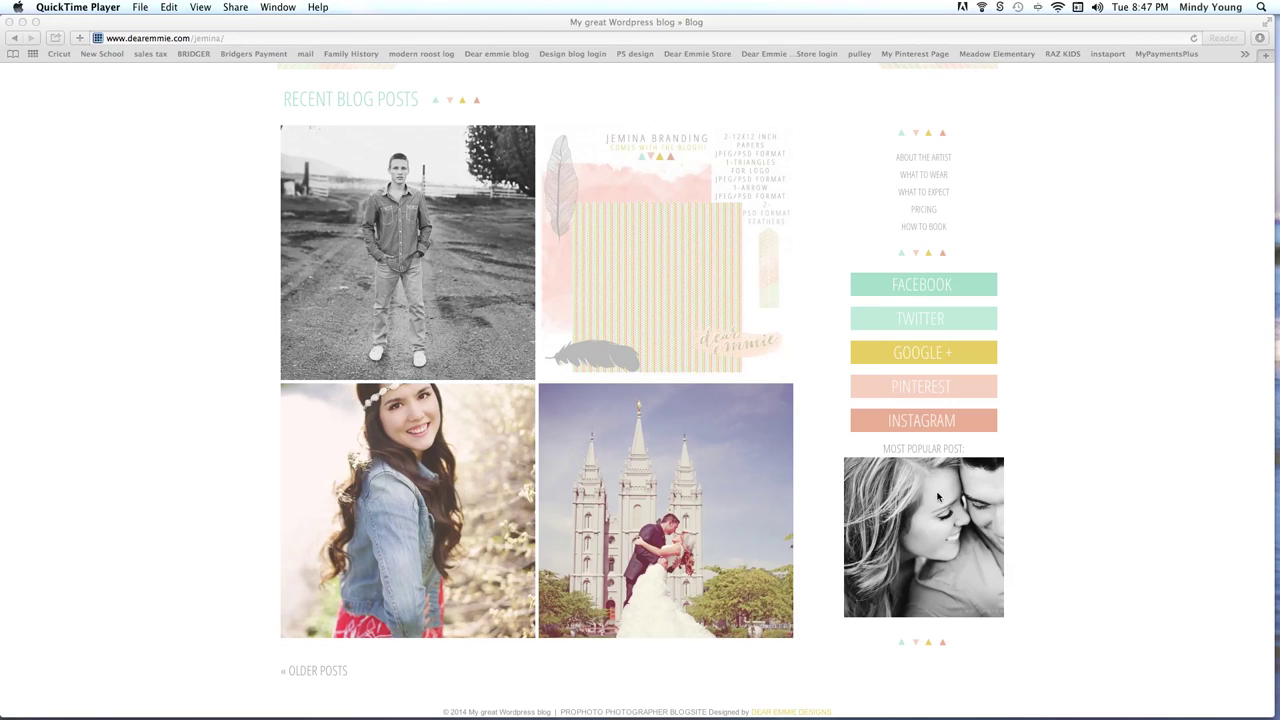
scroll(502, 503, "up", 3)
scroll(502, 503, "up", 5)
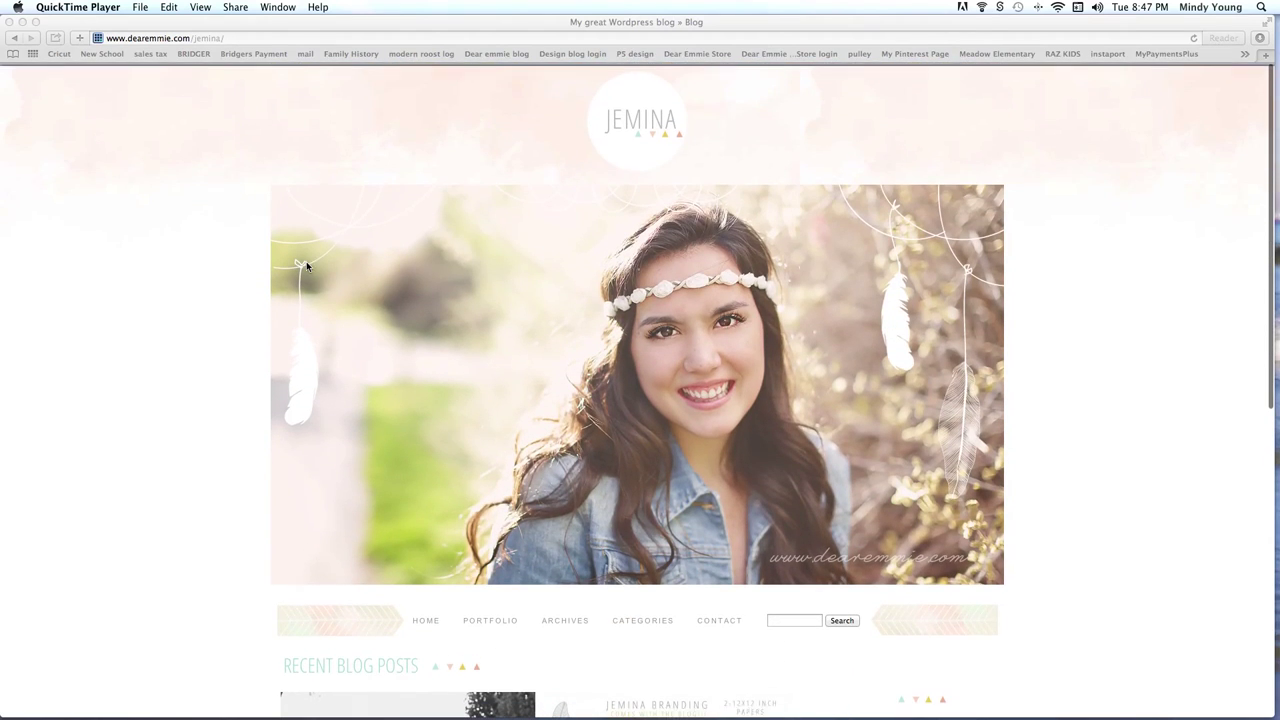
Switch to the blog's WordPress dashboard and open the ProPhoto customization page.
scroll(128, 225, "left", 5)
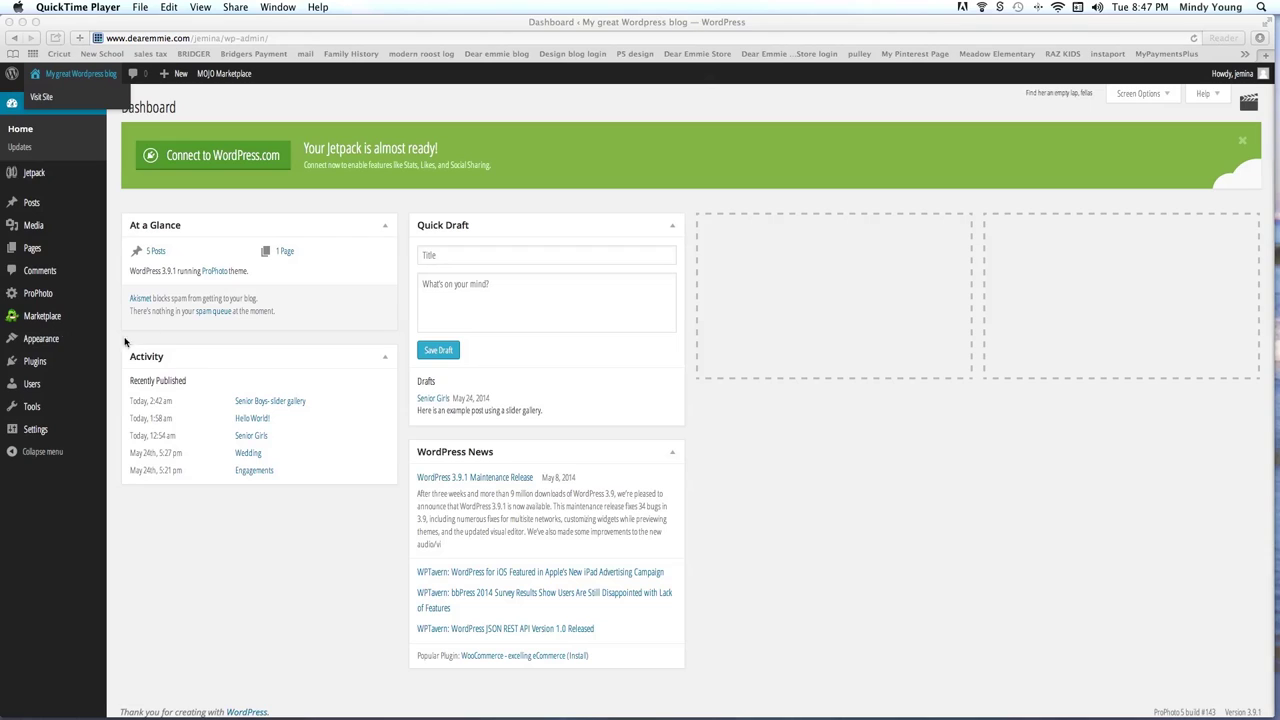
left_click(60, 296)
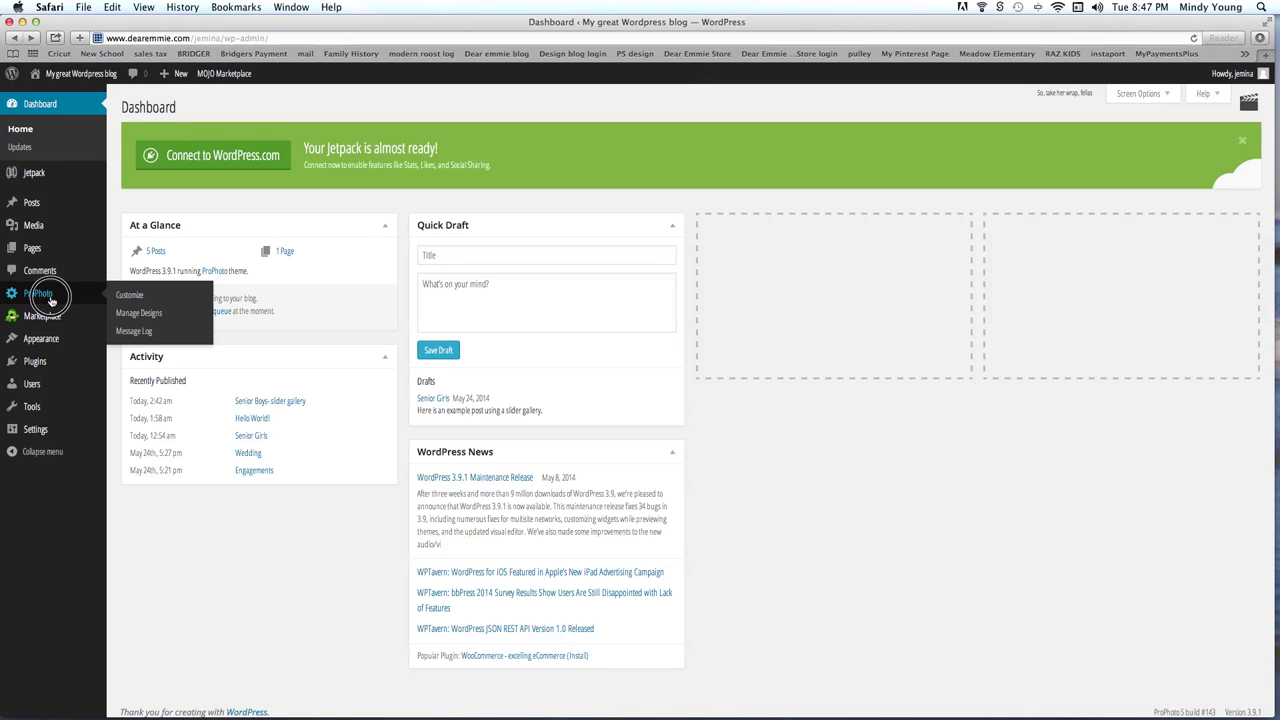
left_click(76, 307)
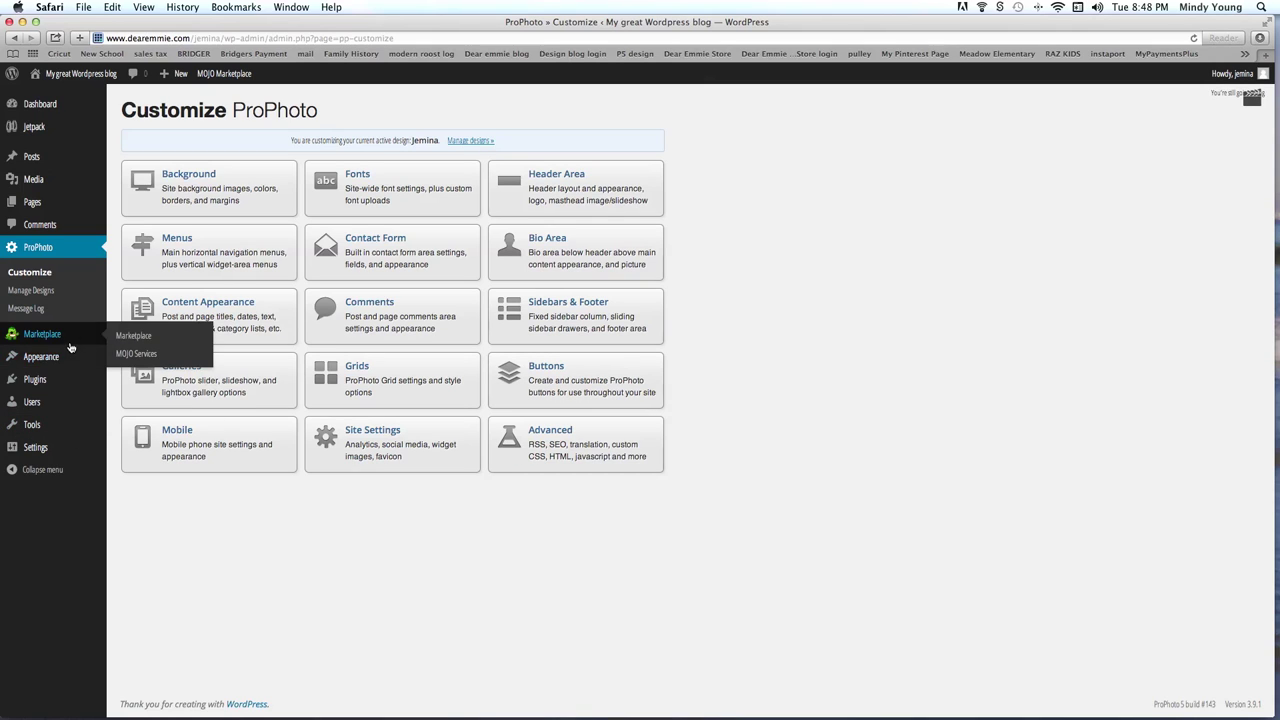
Open the Widgets page and expand the Fixed Sidebar area to show its widgets.
mouse_move(70, 356)
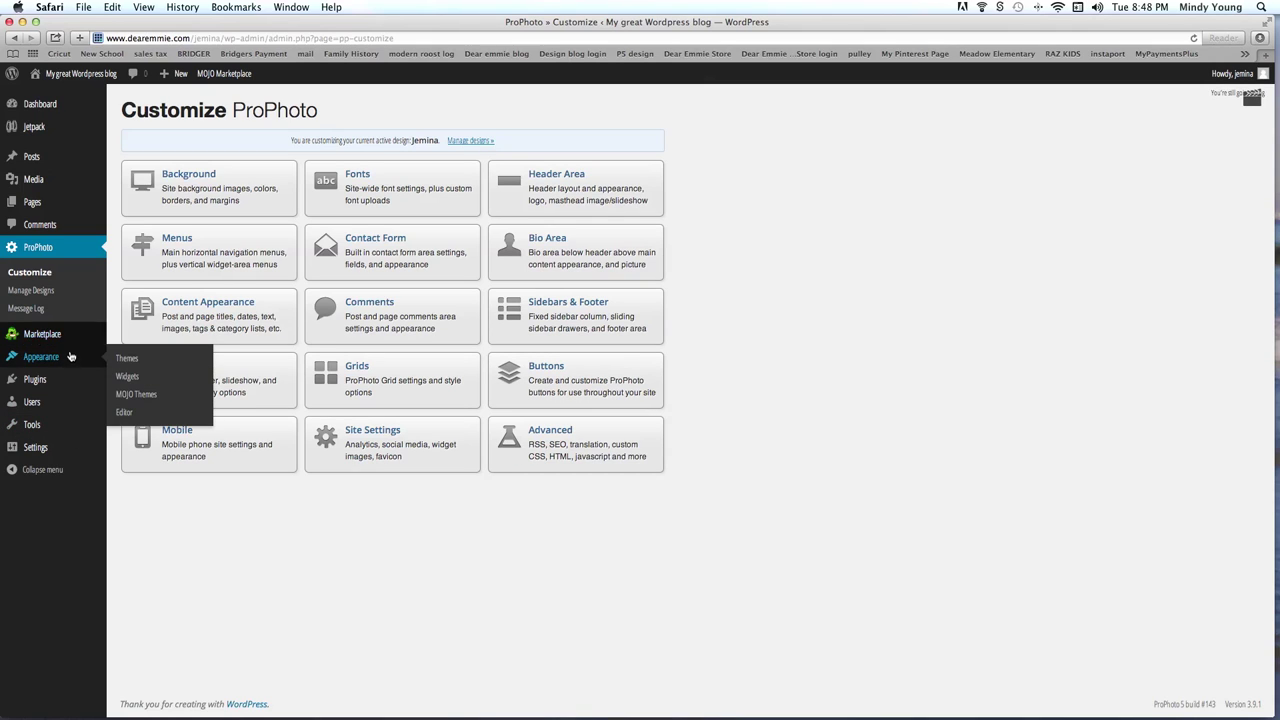
left_click(126, 376)
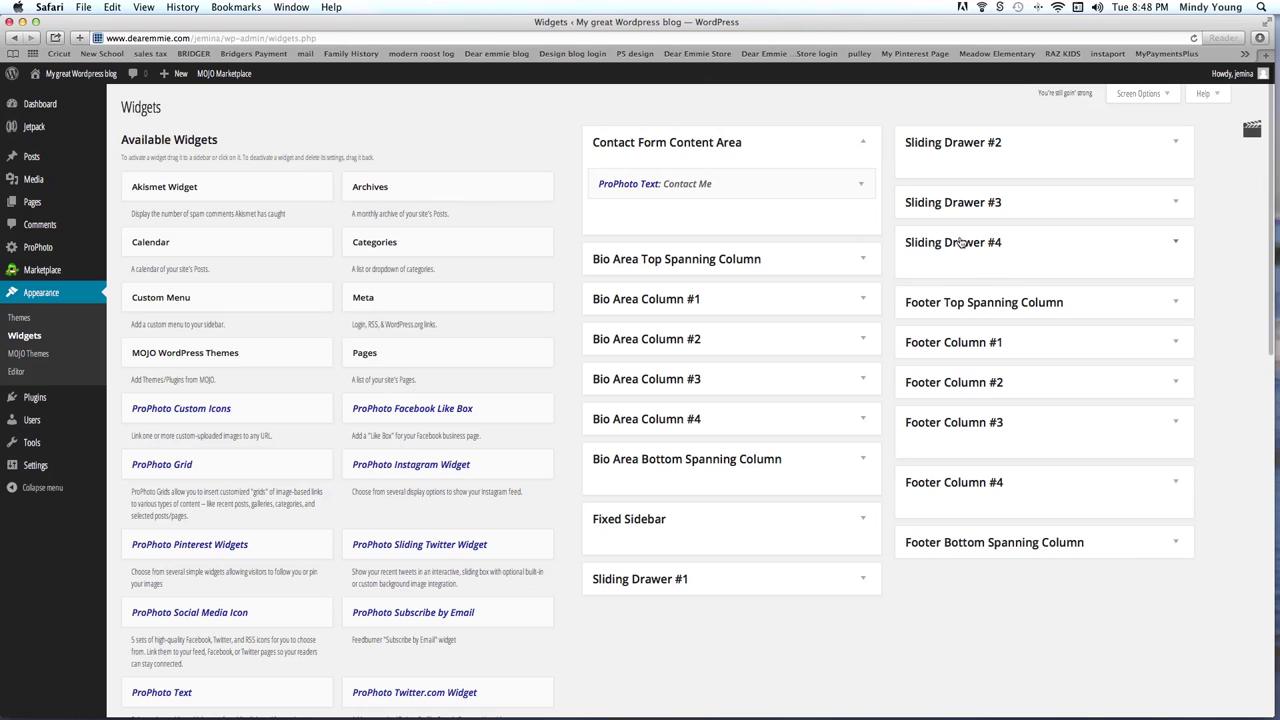
left_click(866, 518)
scroll(835, 520, "down", 2)
scroll(835, 520, "down", 5)
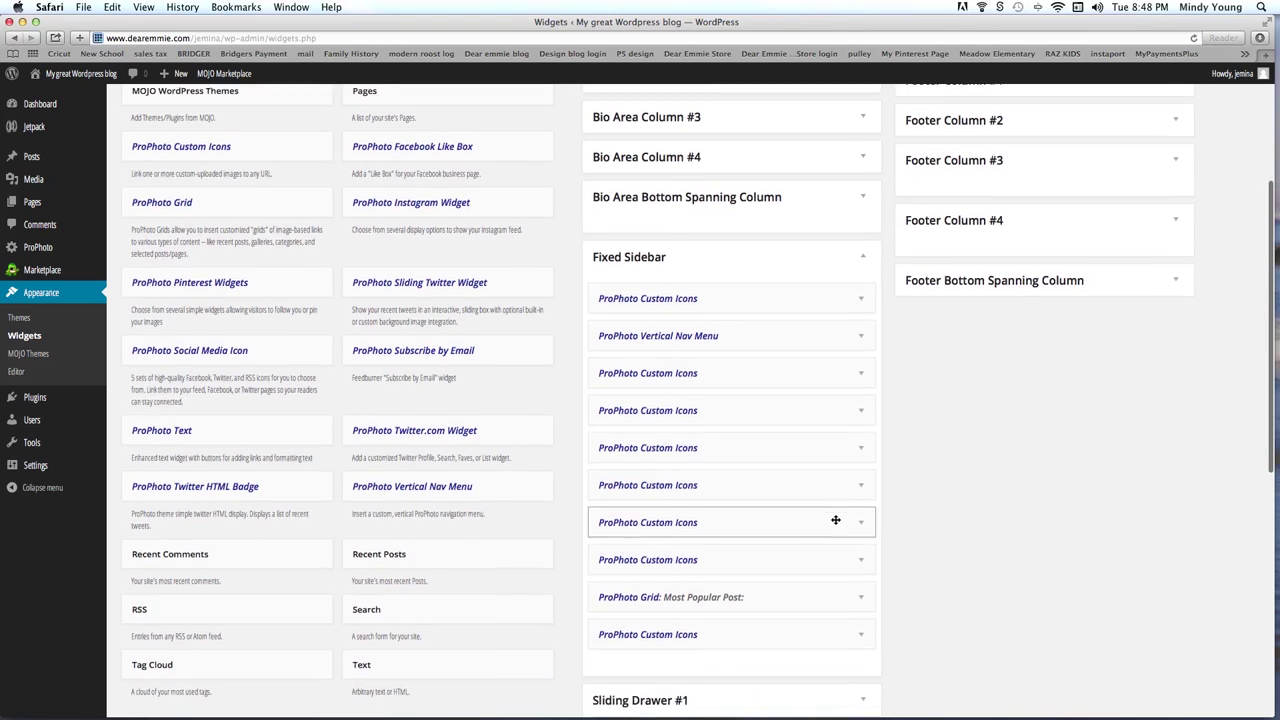
scroll(835, 520, "down", 1)
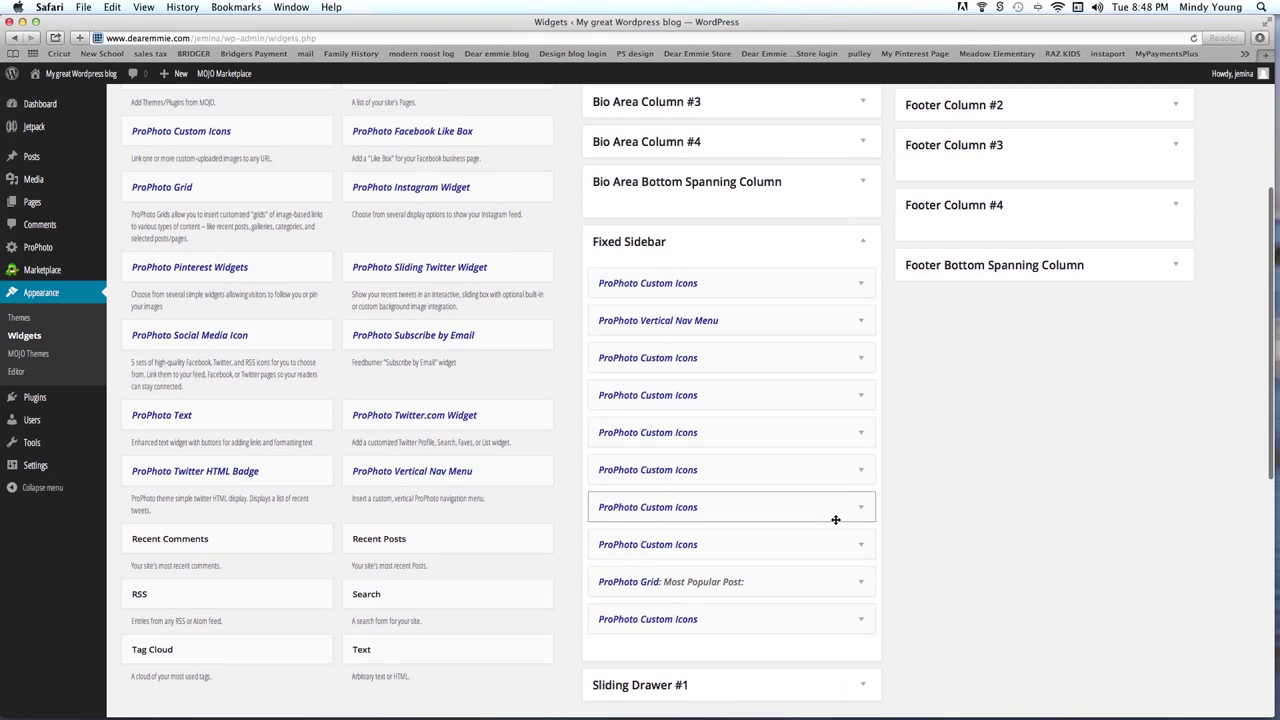
Inspect the settings of the first Custom Icons widget and the Vertical Nav Menu widget in the Fixed Sidebar, and collapse them again.
left_click(861, 281)
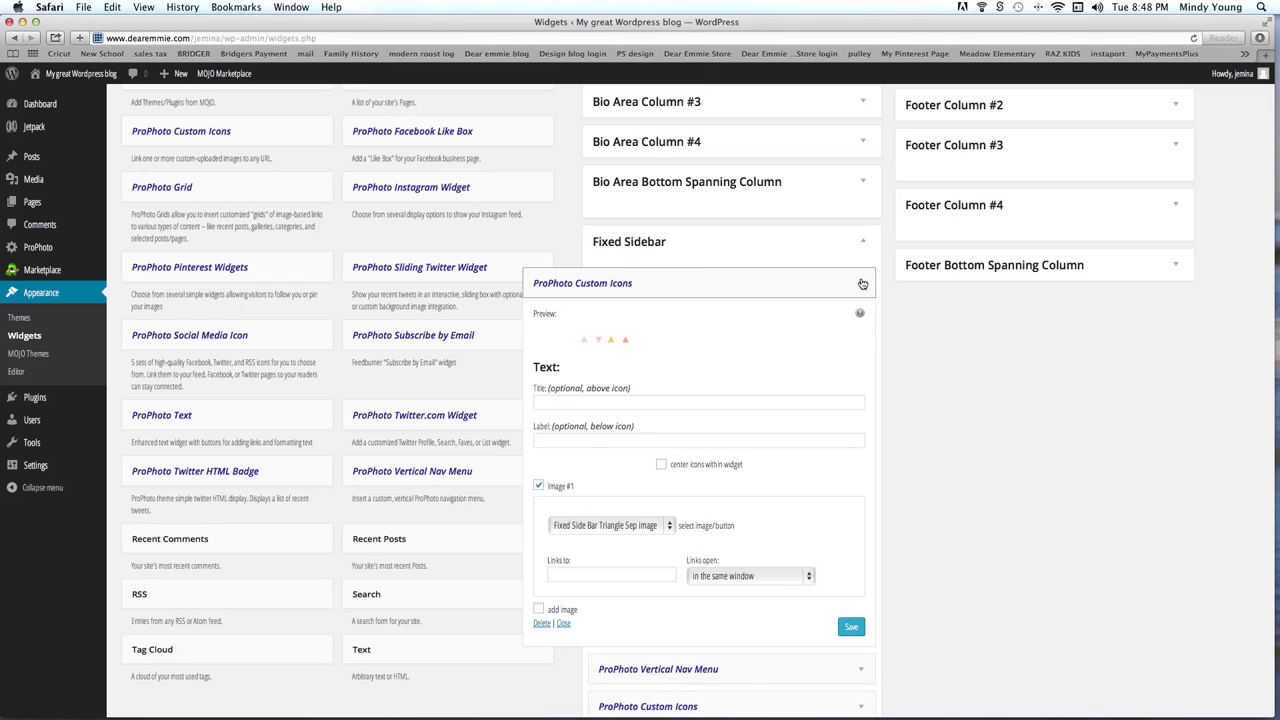
left_click(861, 283)
left_click(861, 284)
left_click(863, 287)
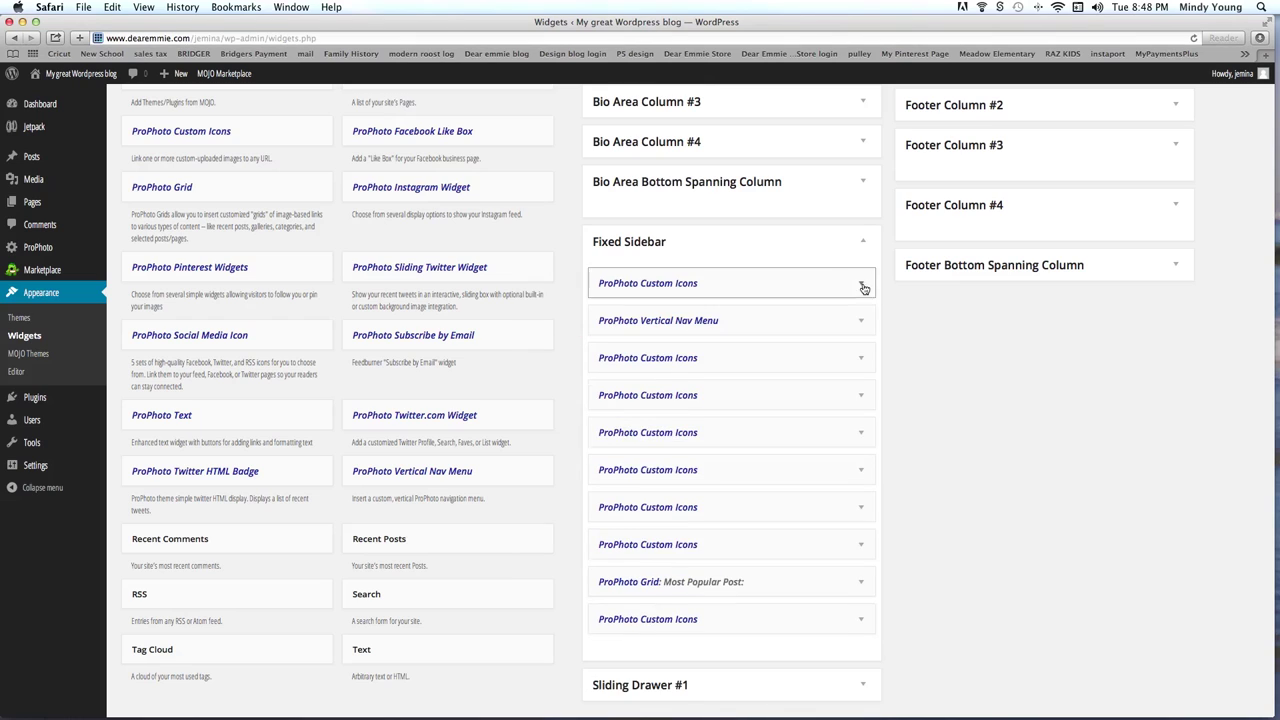
left_click(861, 320)
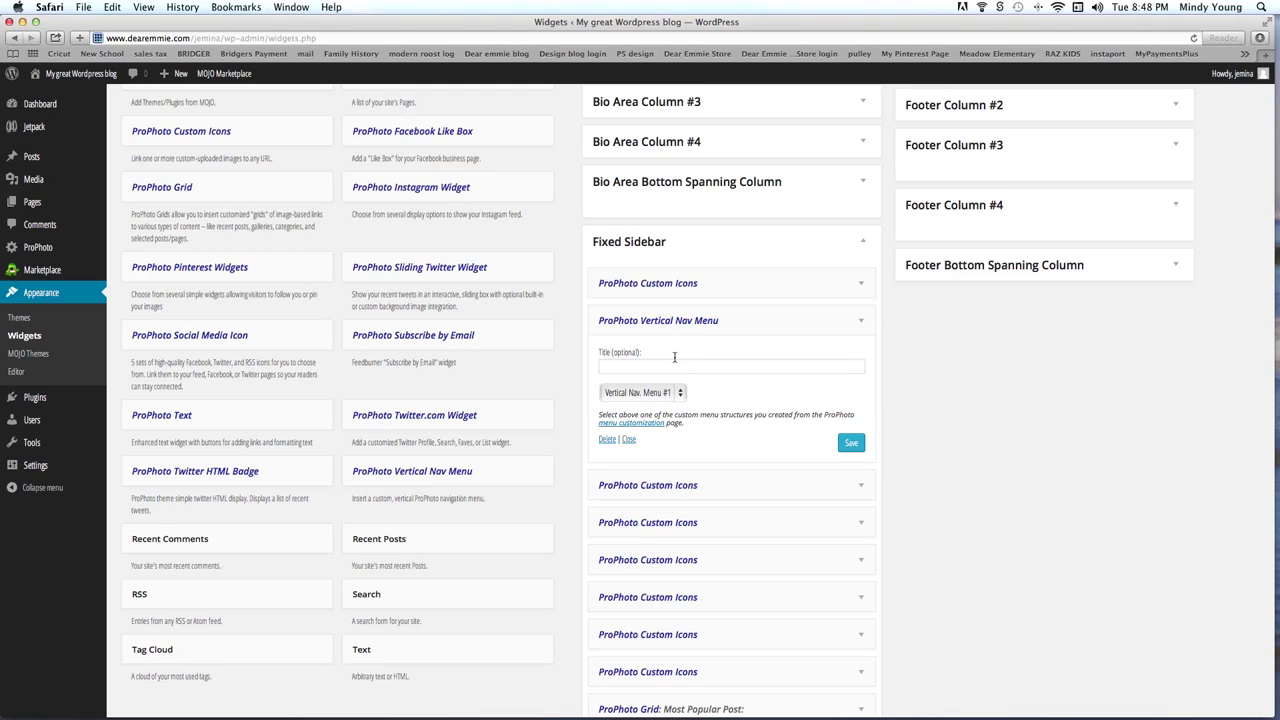
left_click(861, 324)
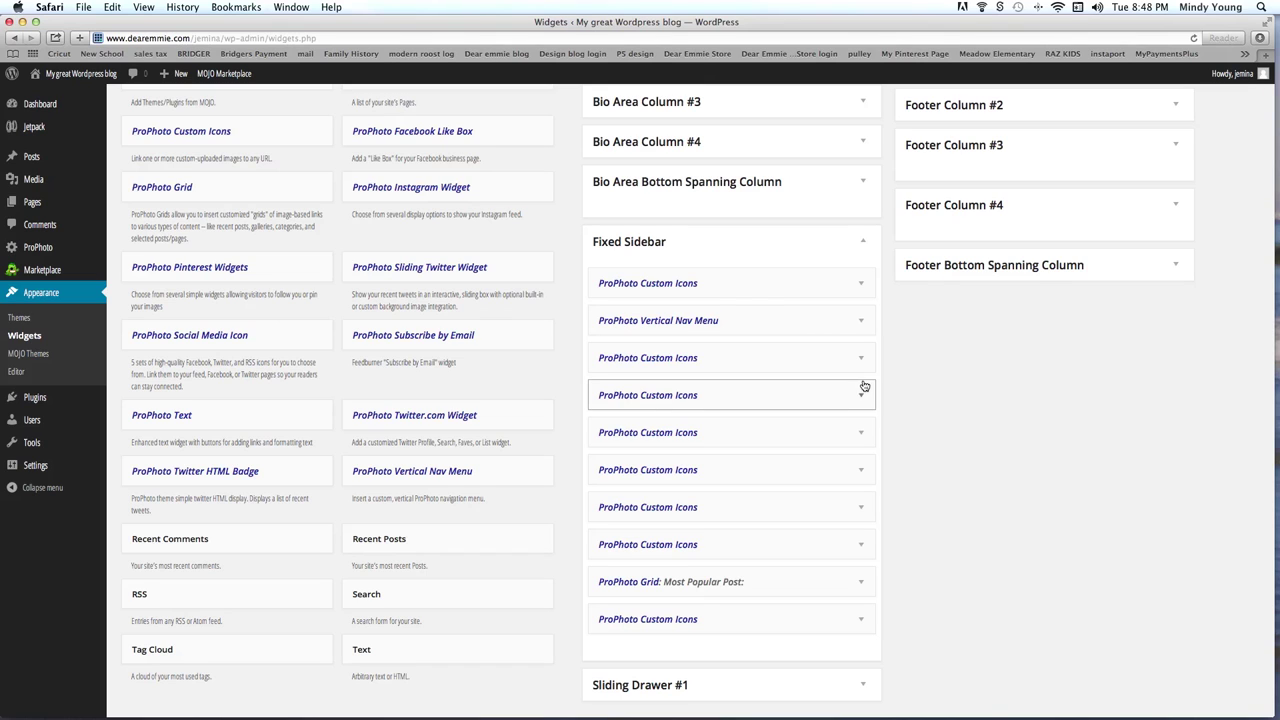
left_click(861, 364)
left_click(861, 364)
left_click(862, 396)
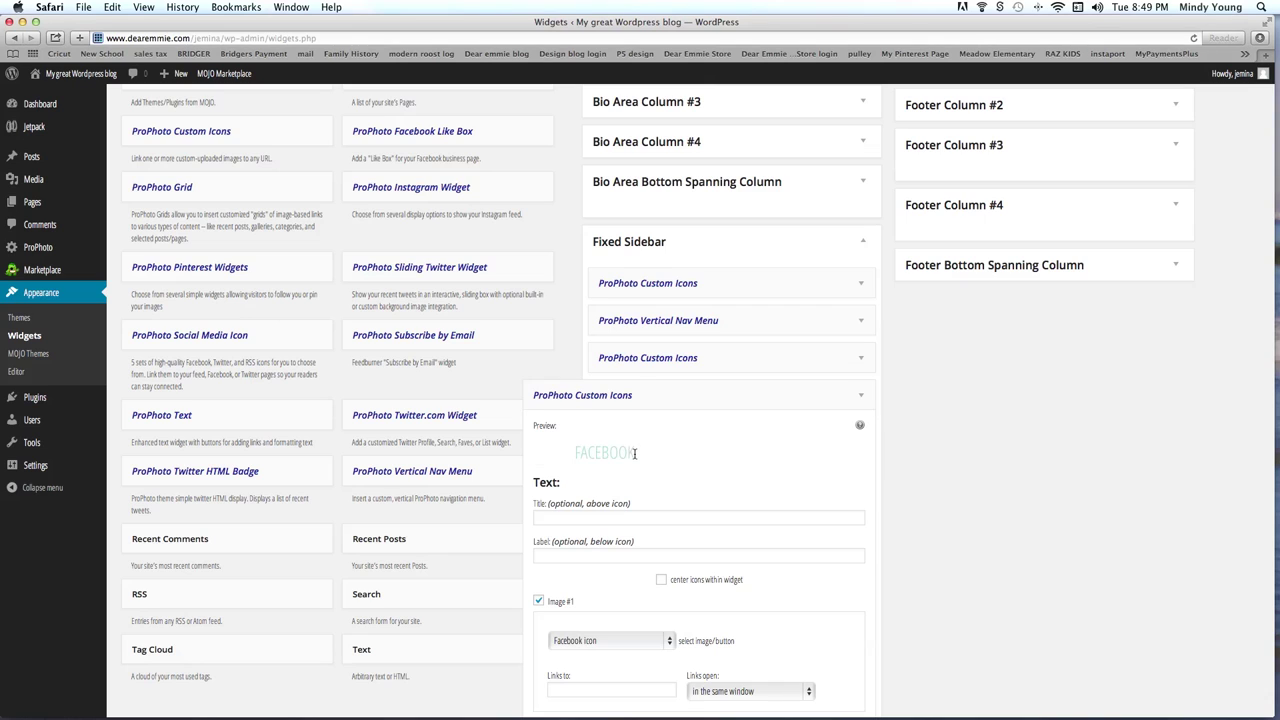
scroll(610, 425, "down", 2)
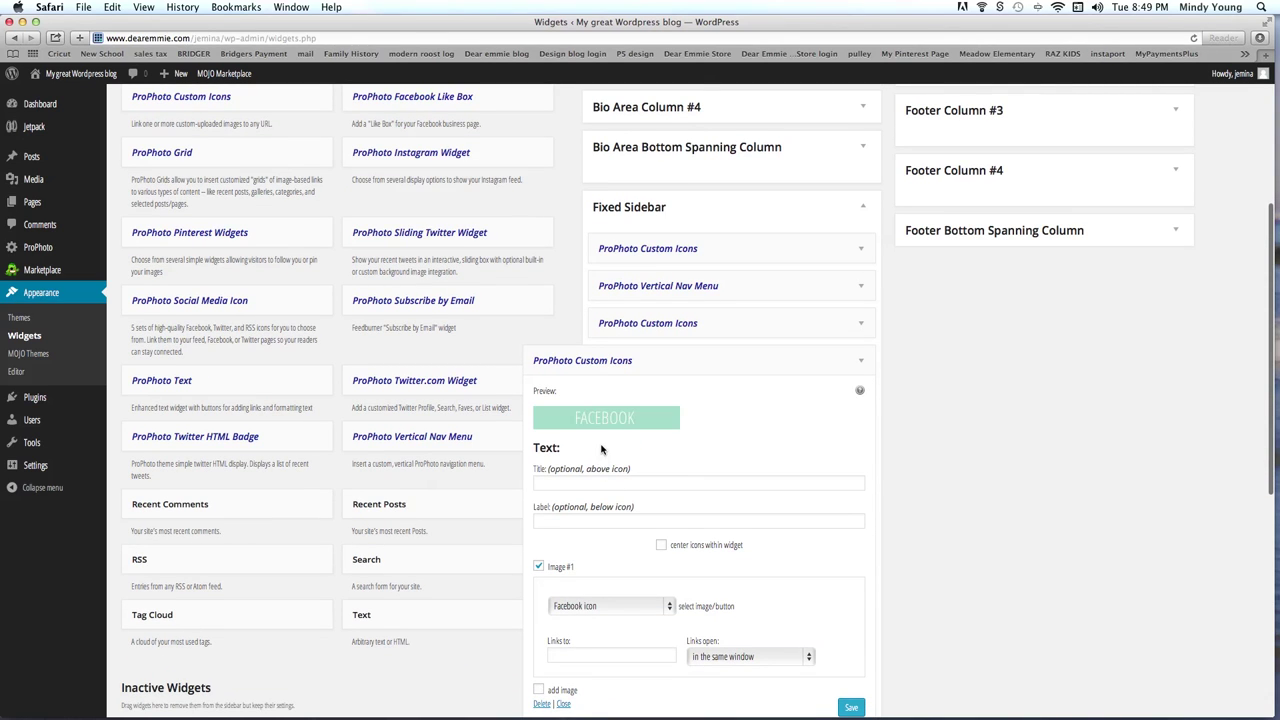
scroll(603, 455, "down", 3)
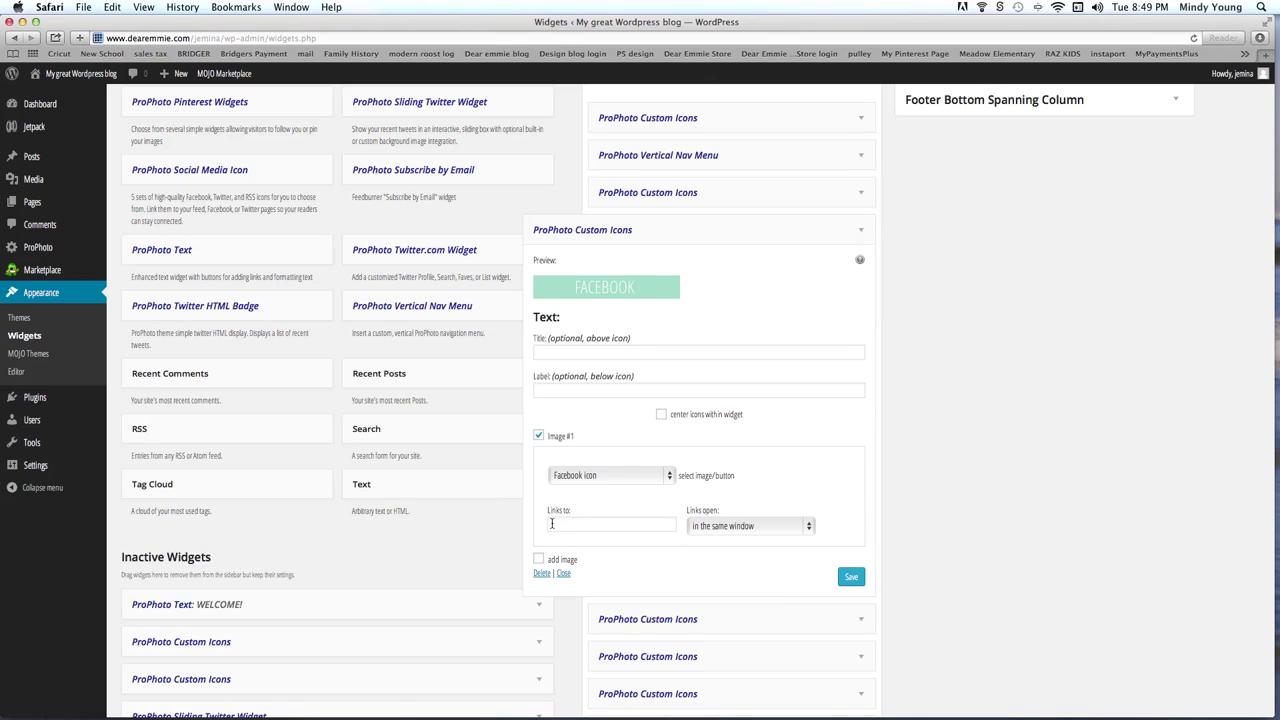
left_click(567, 524)
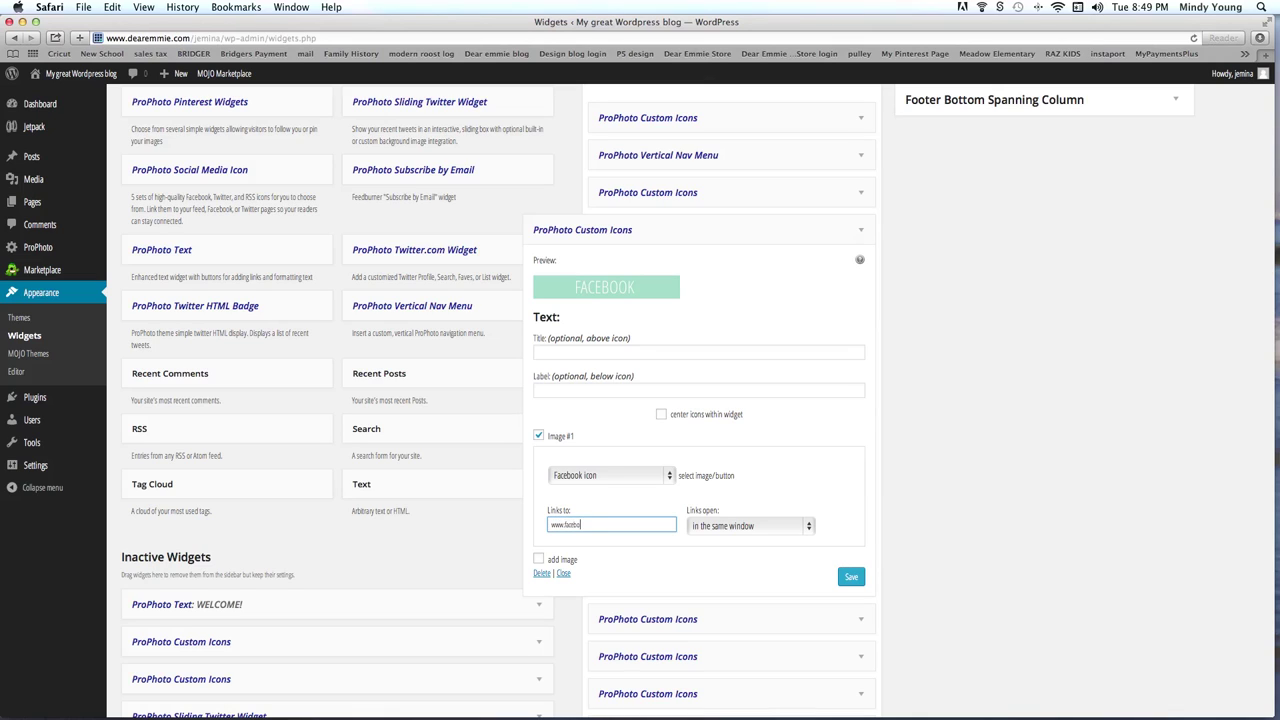
type("www.facebook.com")
left_click_drag(612, 521, 548, 524)
key("BackSpace")
left_click(860, 234)
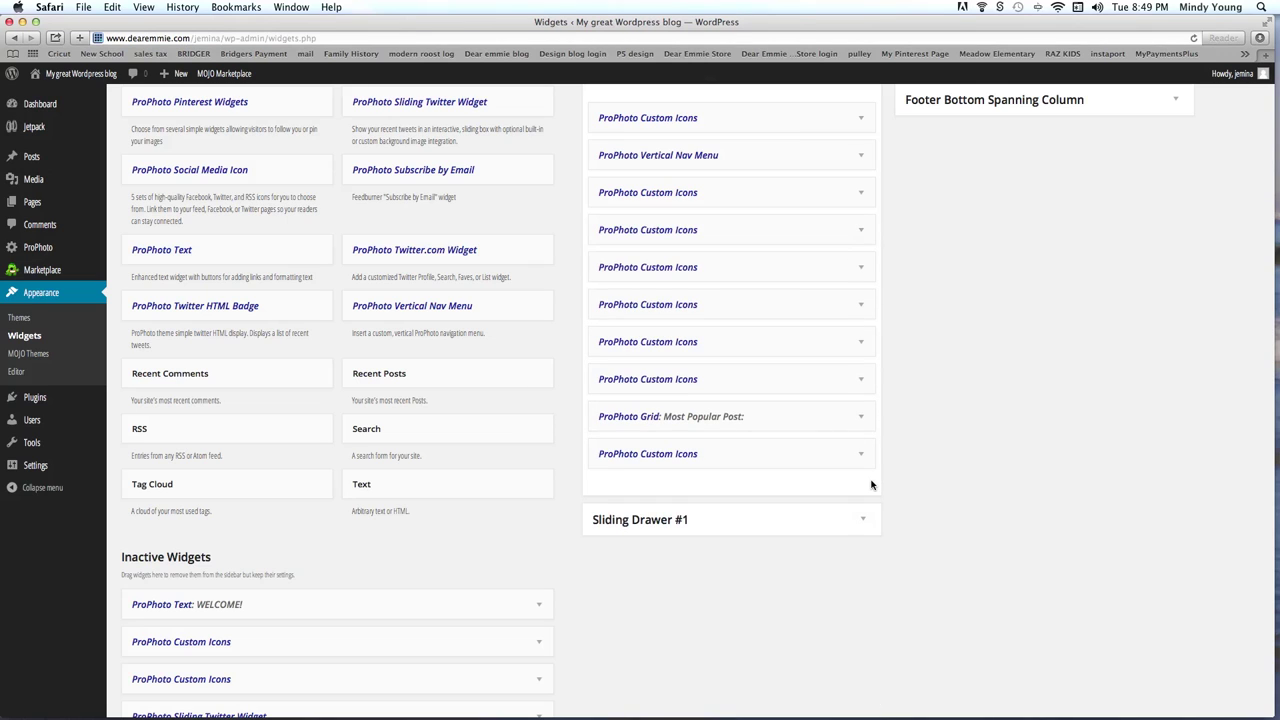
Examine the settings of the Most Popular Post grid widget in the Fixed Sidebar.
left_click(859, 420)
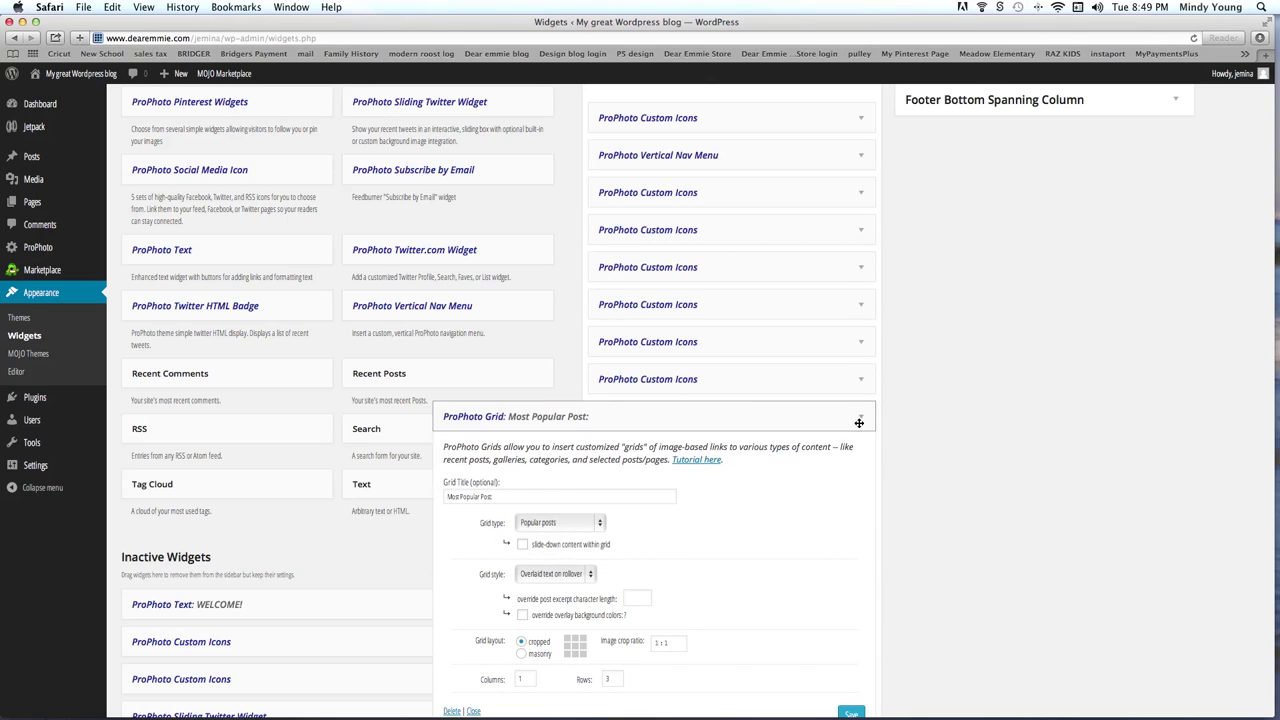
scroll(793, 486, "down", 4)
scroll(793, 486, "up", 2)
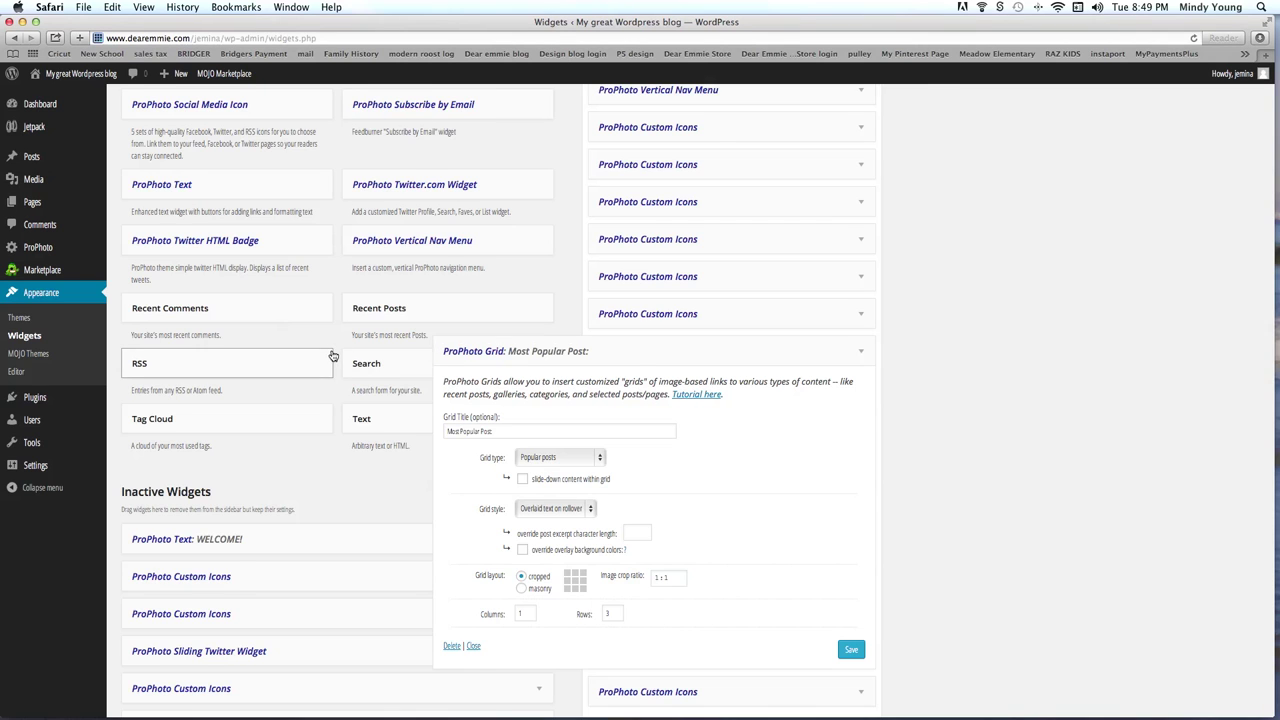
scroll(333, 356, "up", 6)
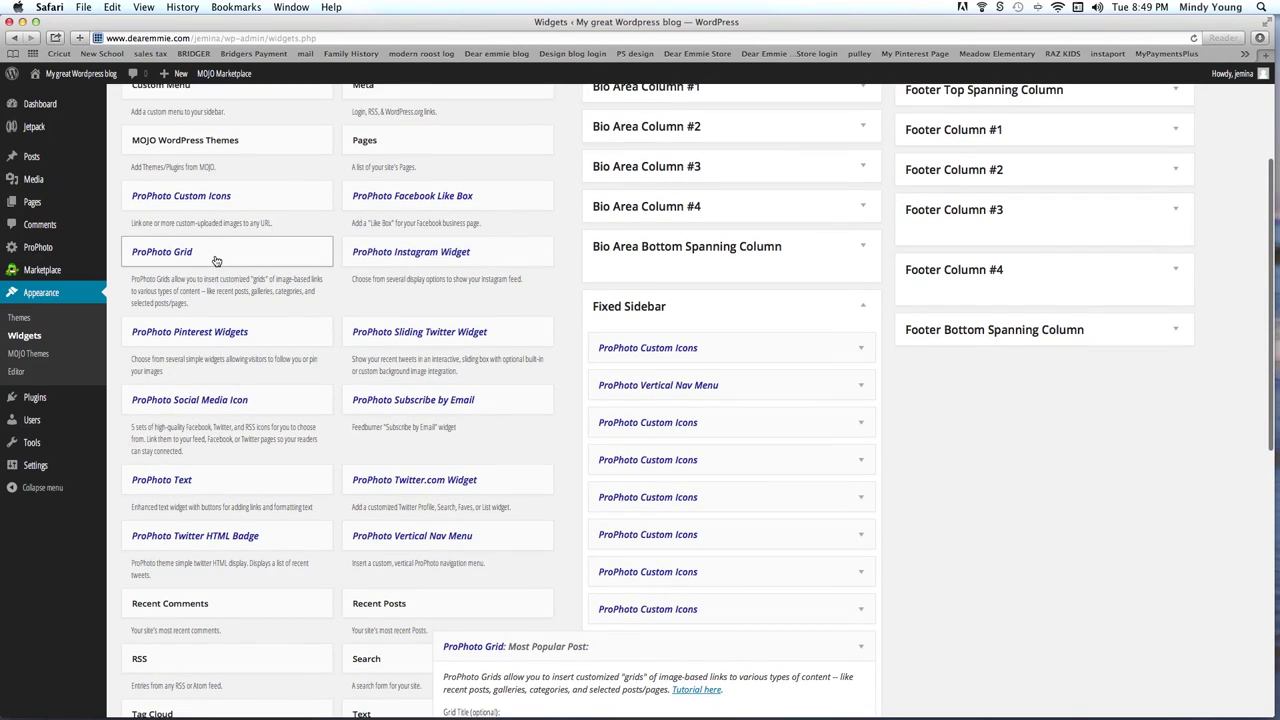
left_click(208, 257)
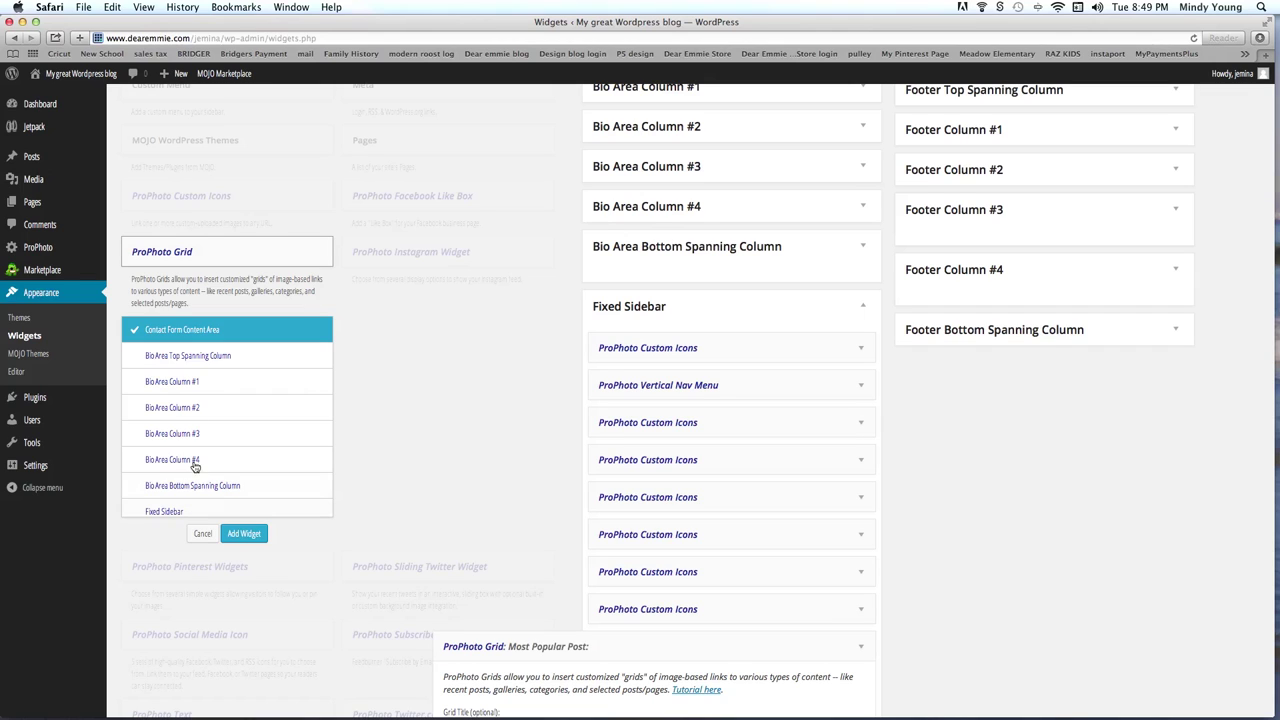
left_click(231, 535)
Add a ProPhoto Grid widget to the Fixed Sidebar, directly above the Most Popular Post grid.
left_click(216, 255)
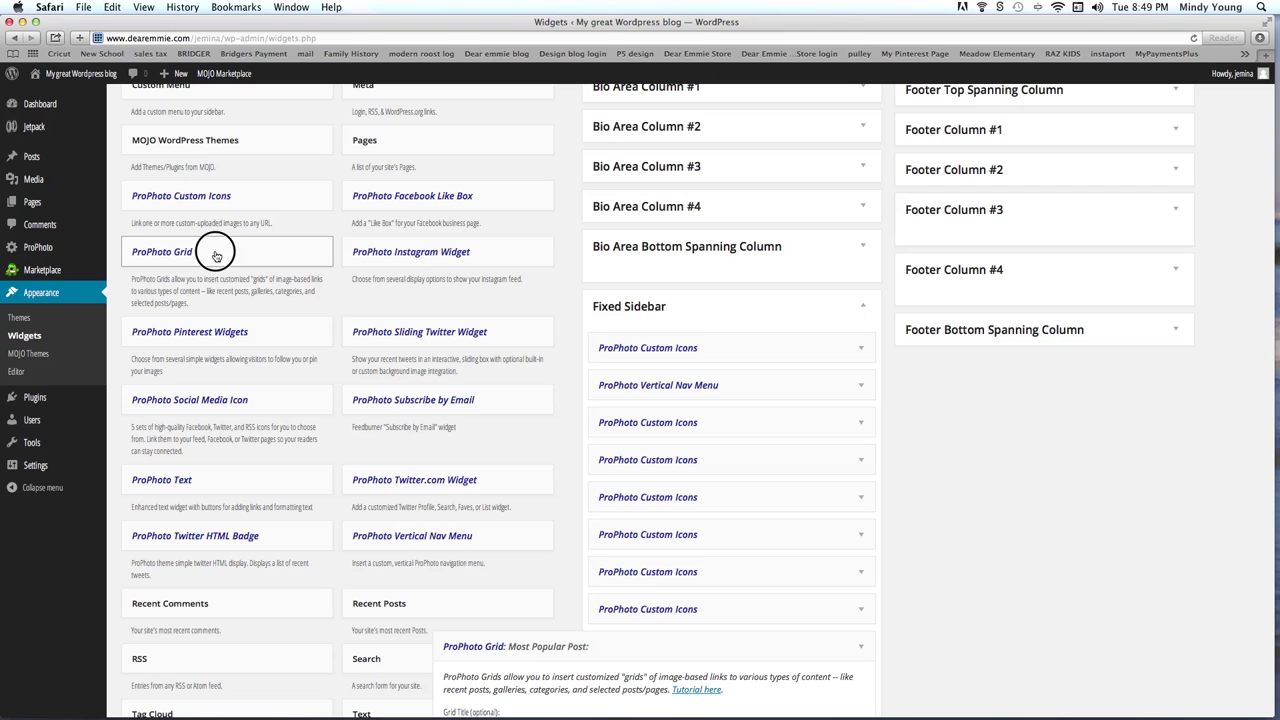
left_click_drag(216, 255, 693, 641)
scroll(693, 641, "down", 8)
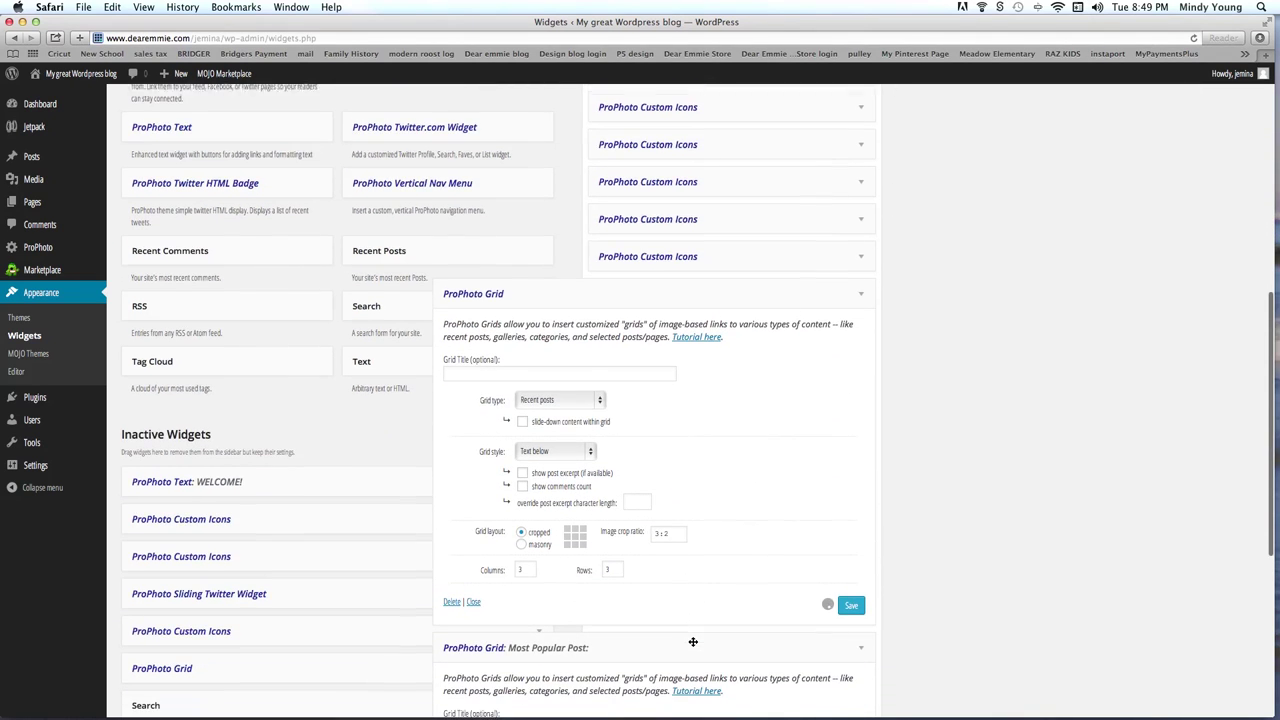
Title the new grid widget "Most Popular:" and set its grid type to Popular posts.
left_click(465, 365)
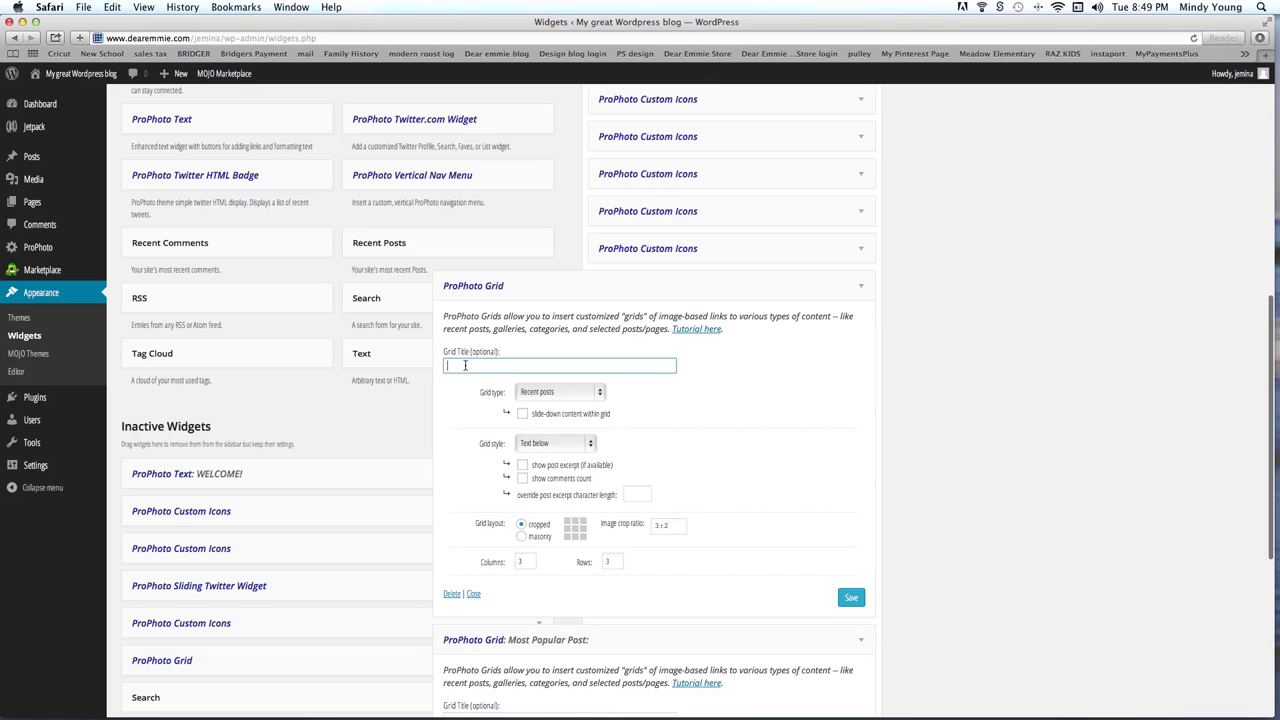
type("Most Popular")
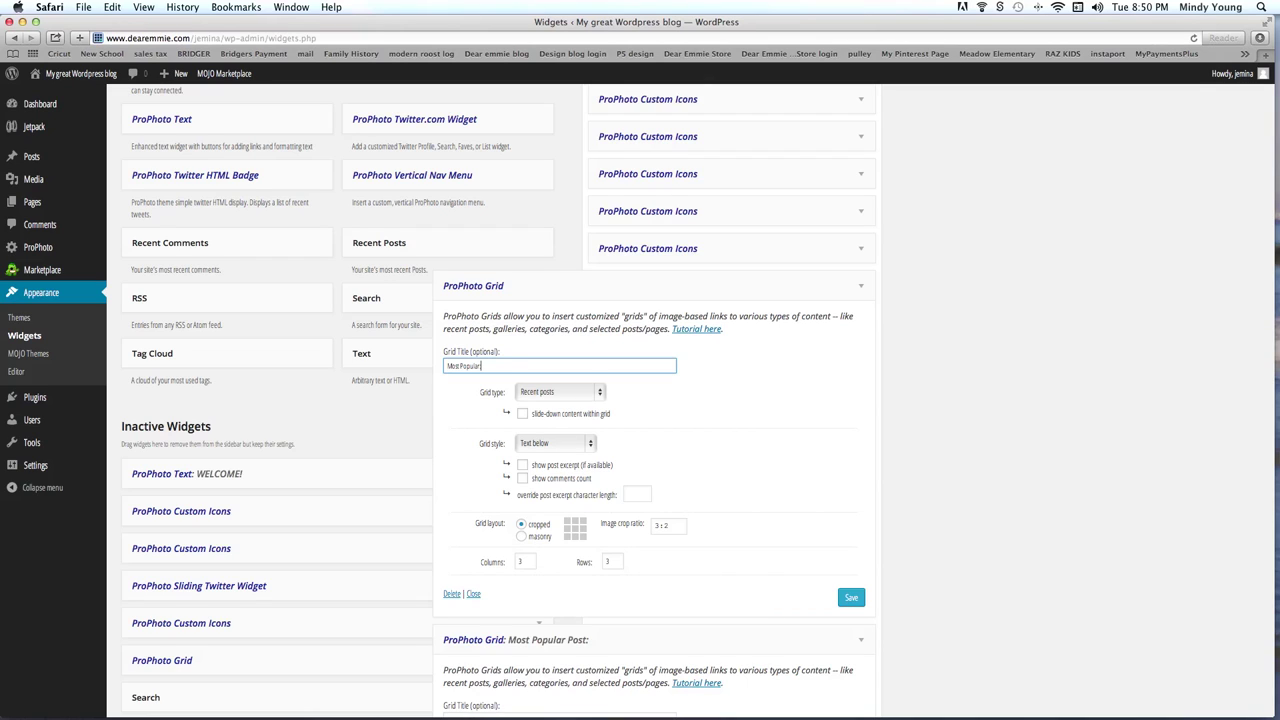
left_click(556, 392)
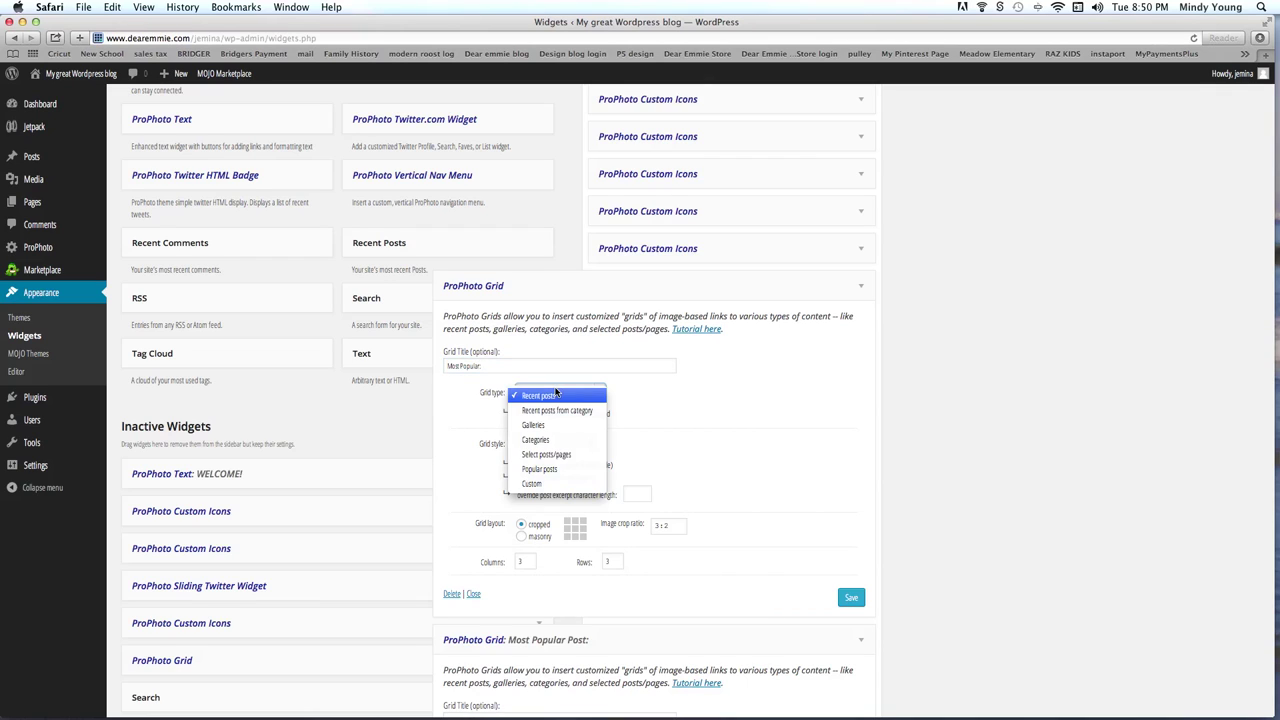
left_click(557, 470)
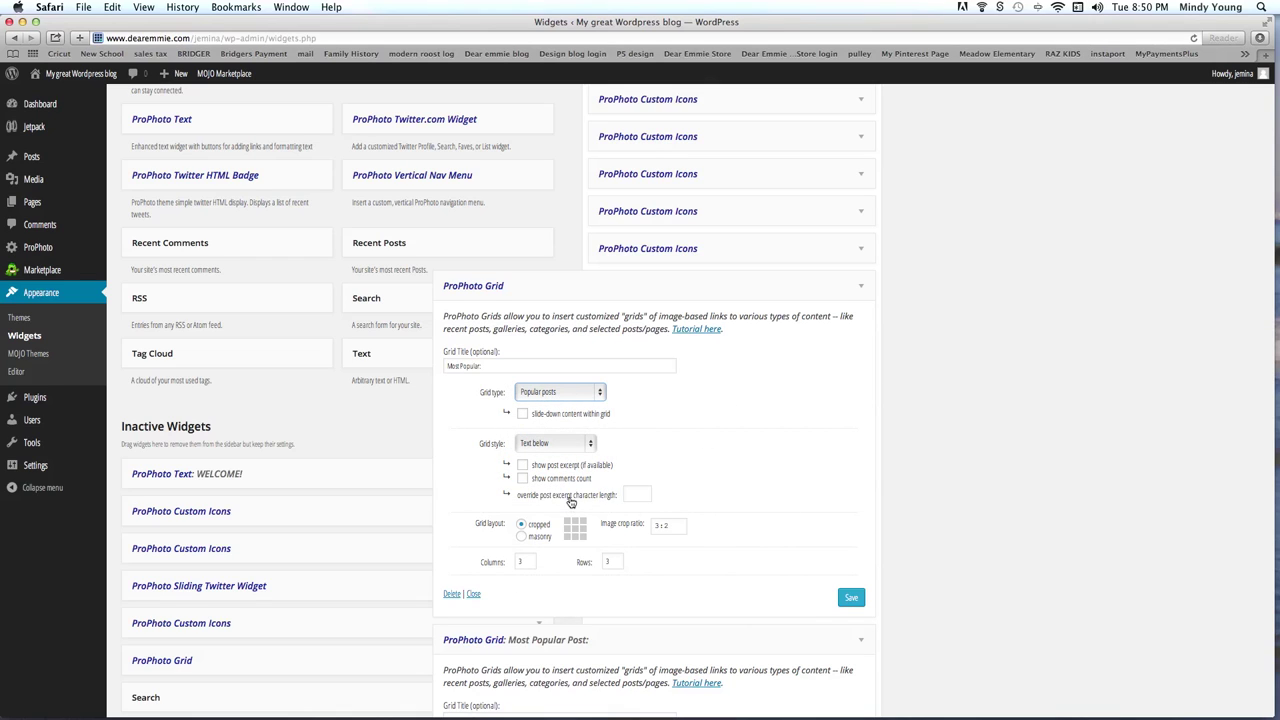
Set the new grid widget's grid style to Overlaid text on rollover.
left_click(549, 447)
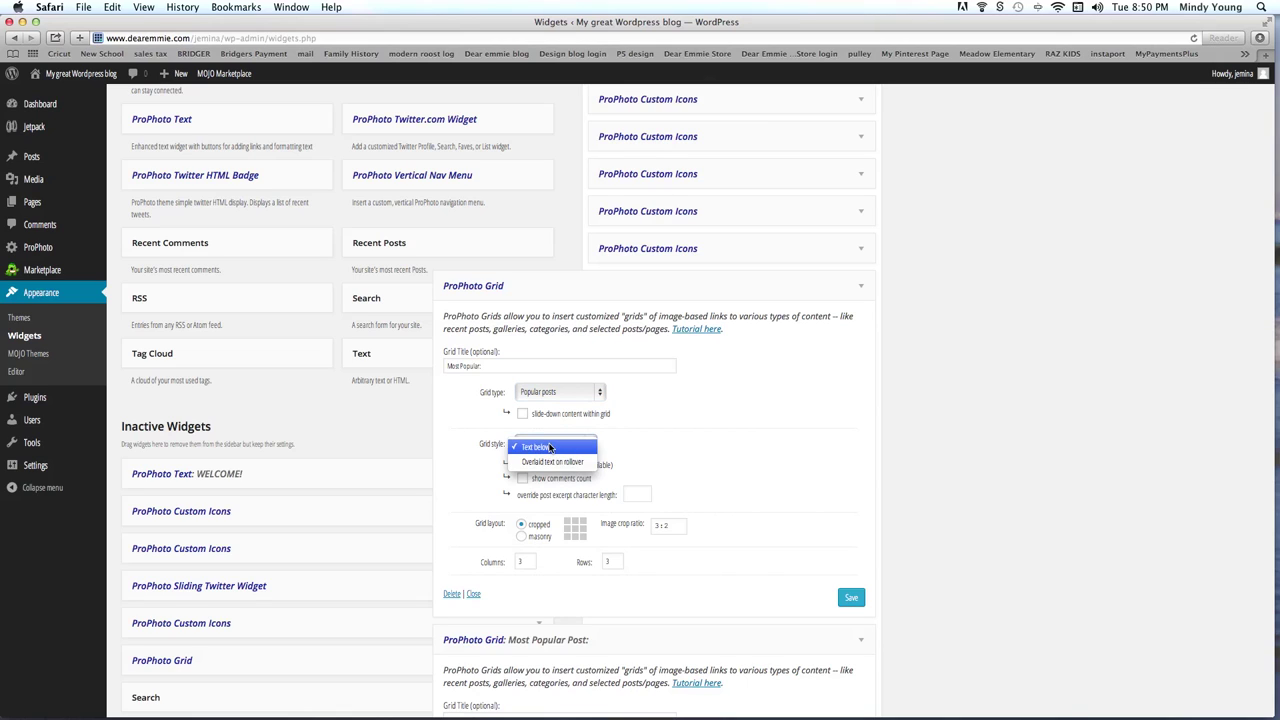
left_click(556, 462)
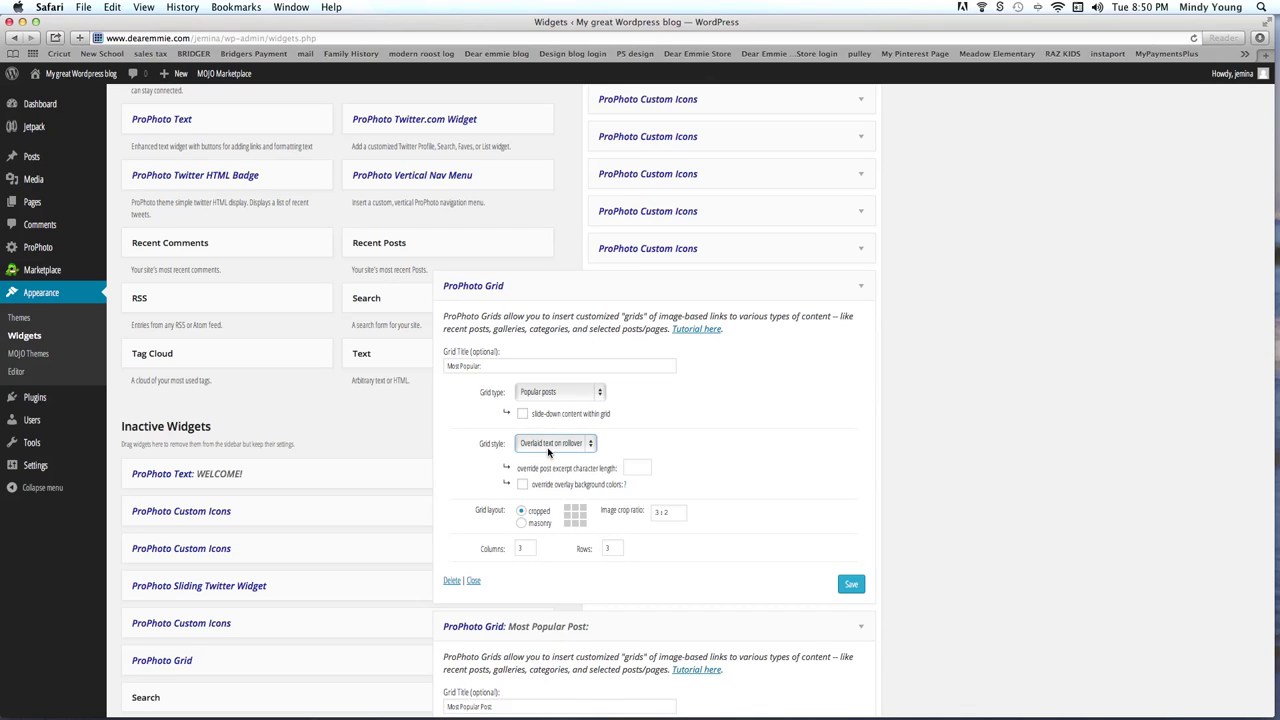
left_click(548, 452)
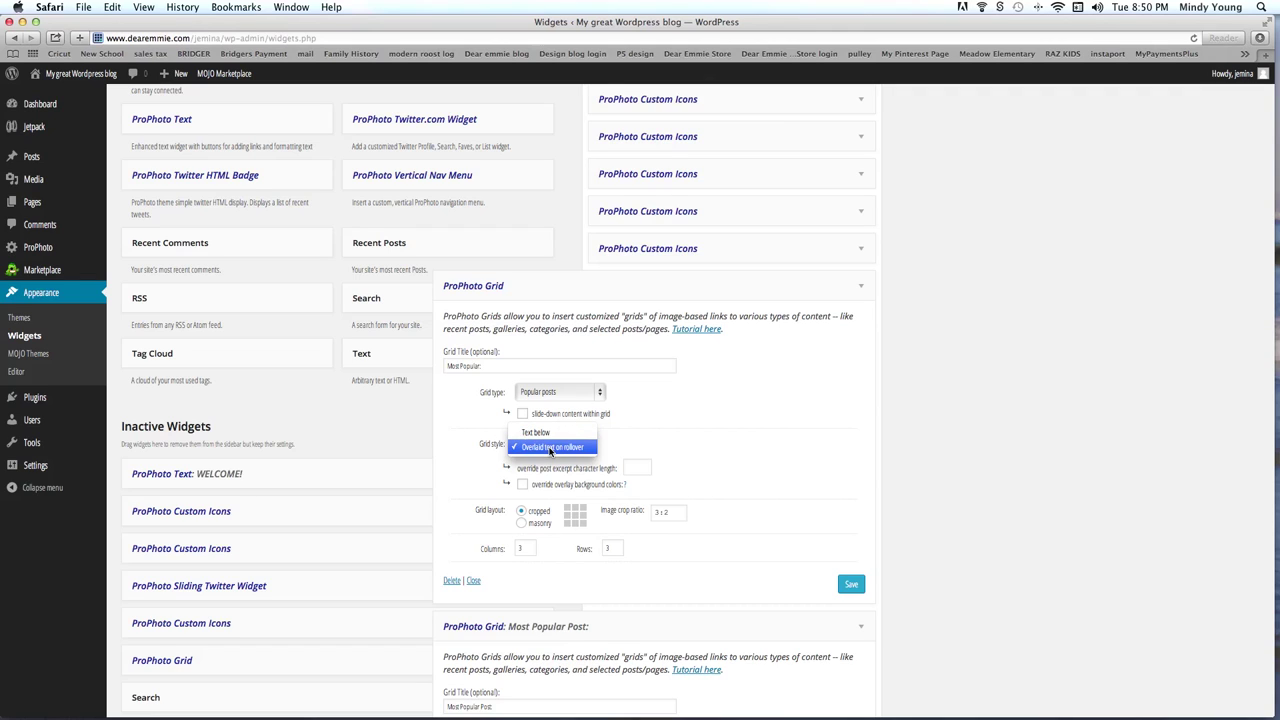
left_click(564, 447)
Set the new grid widget's image crop ratio to 1:1, edit its column count and set its rows to 3.
left_click_drag(665, 511, 600, 510)
type("1:1")
left_click(526, 549)
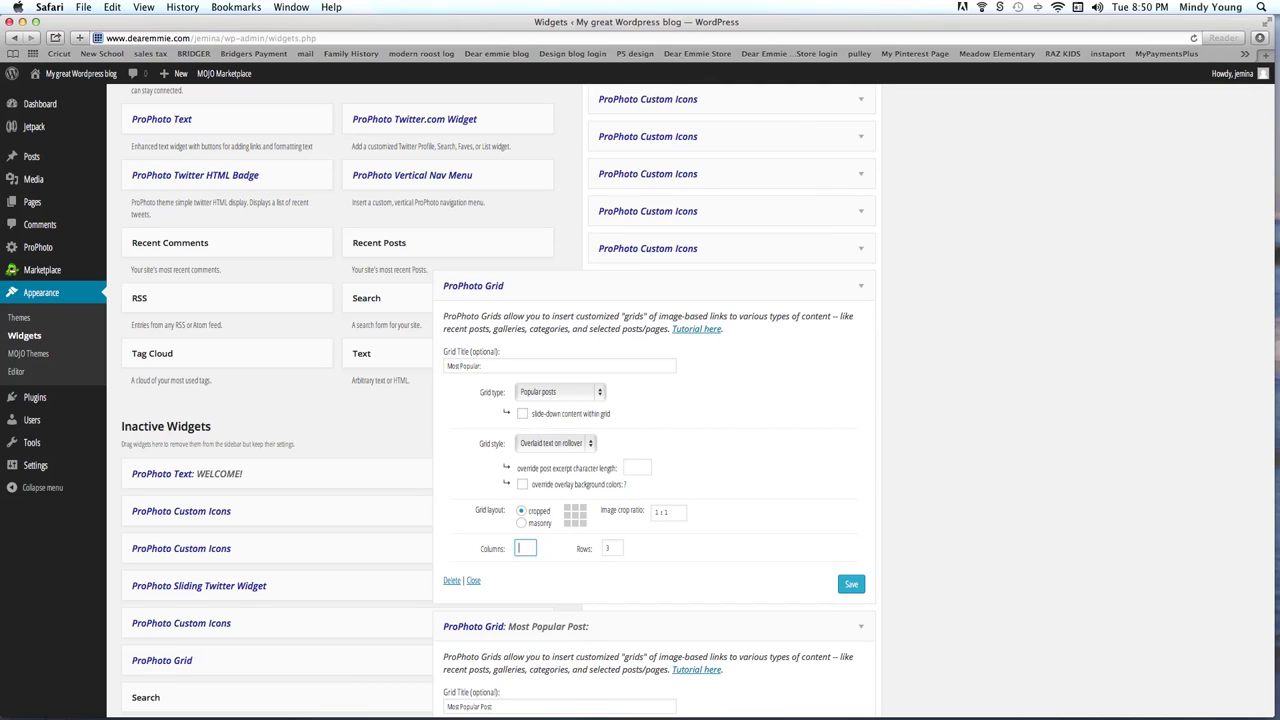
left_click(607, 548)
type("3")
Remove the newly added grid widget from the Fixed Sidebar and collapse the Most Popular Post grid widget.
left_click(861, 288)
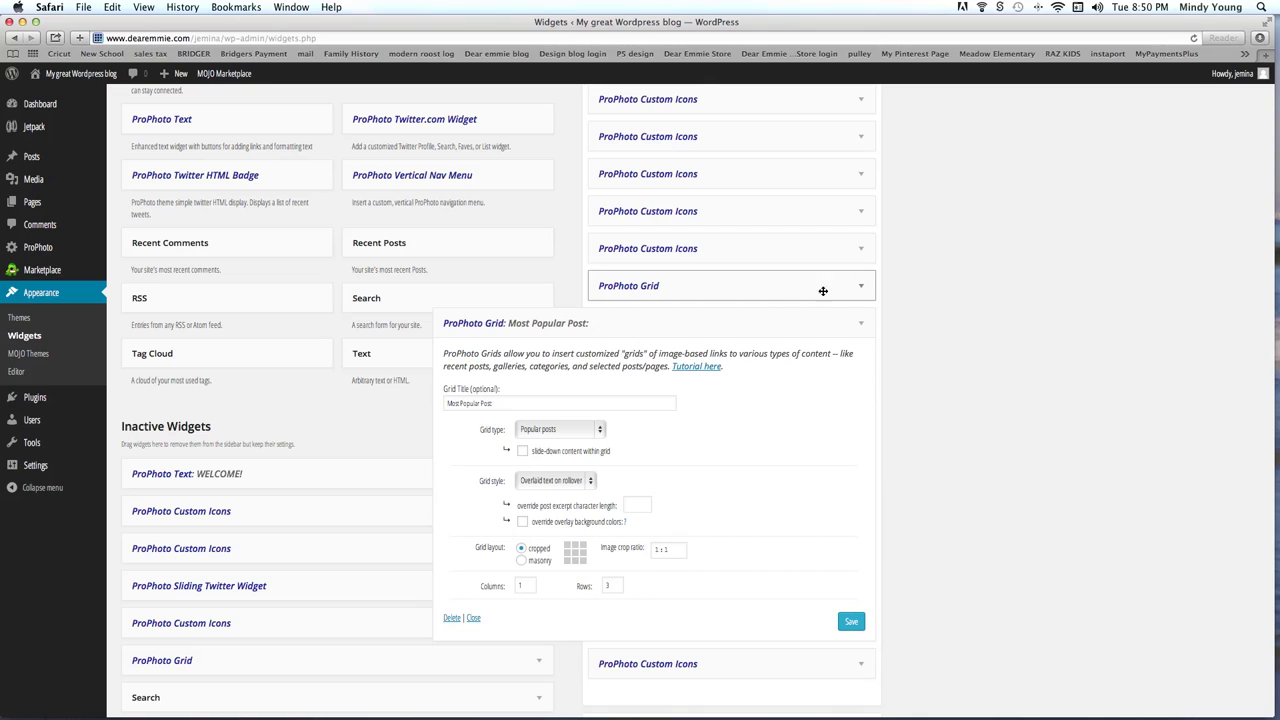
left_click_drag(780, 293, 281, 238)
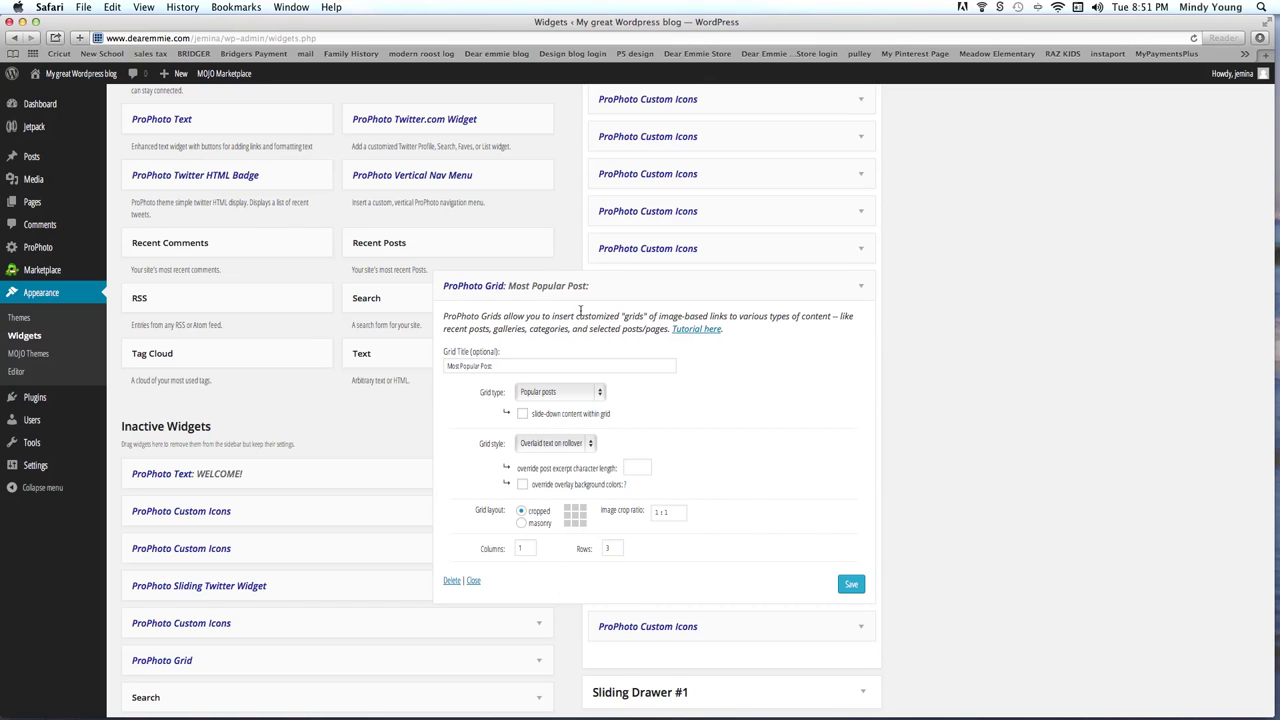
left_click(860, 288)
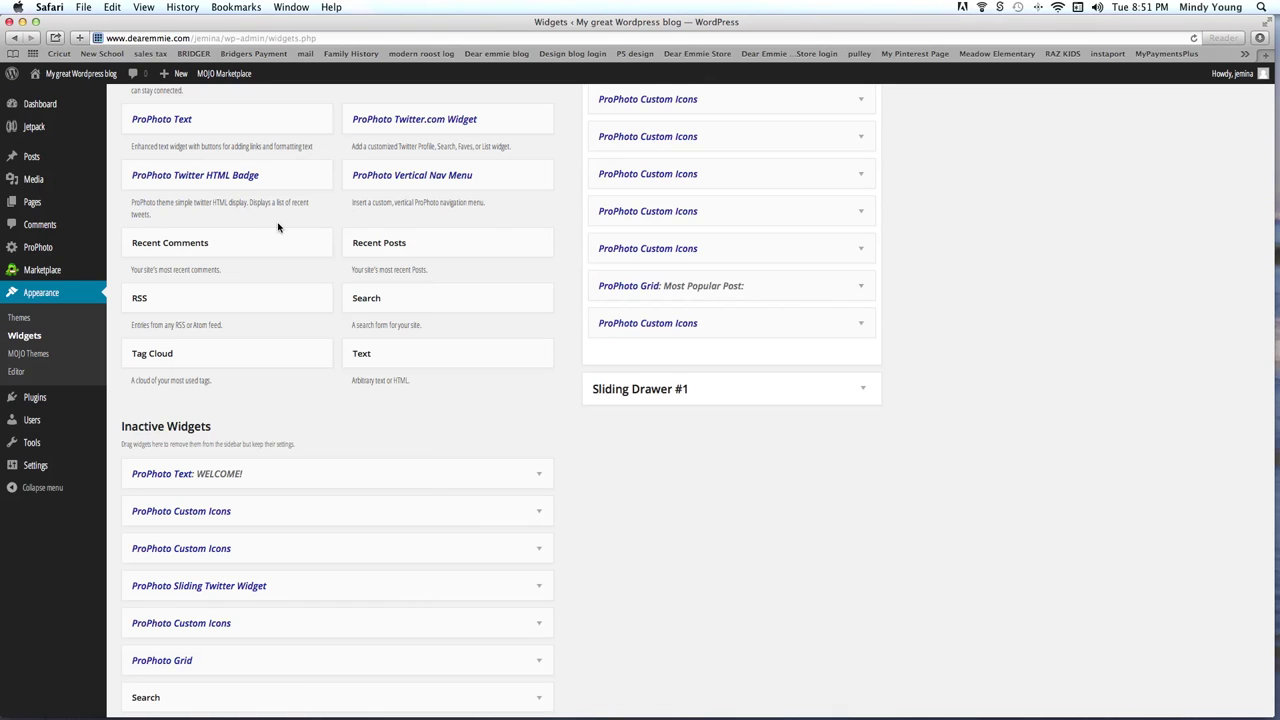
Check the settings of the last Custom Icons widget in the Fixed Sidebar and collapse it again.
scroll(281, 226, "up", 5)
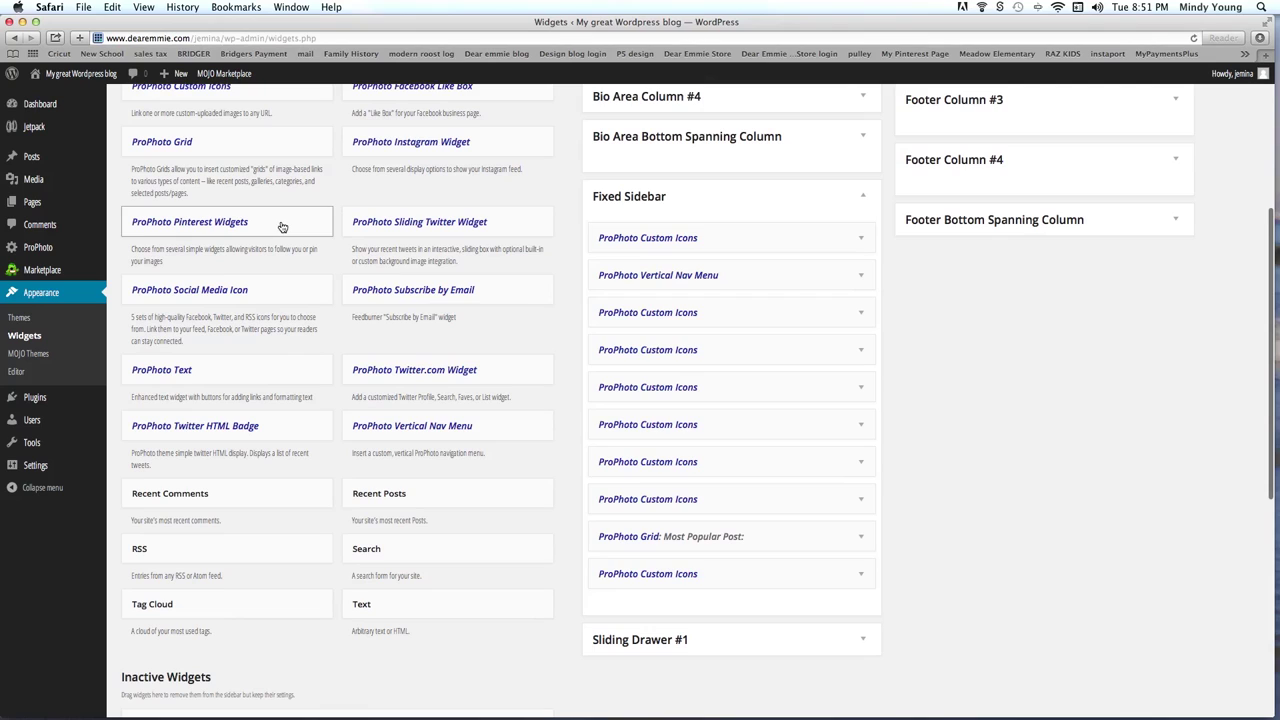
left_click(861, 576)
left_click(861, 576)
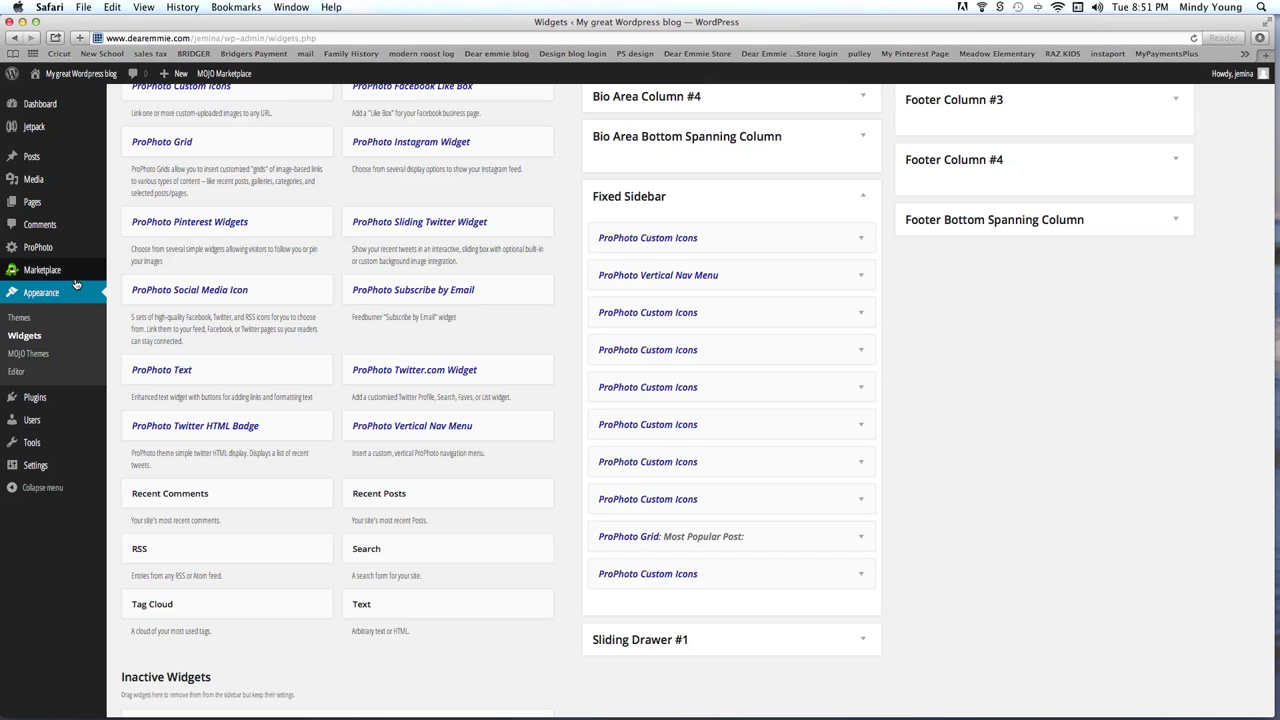
Open the ProPhoto Menus customization and examine the link details of the About the Artist item in Vertical nav. menu 1.
mouse_move(64, 254)
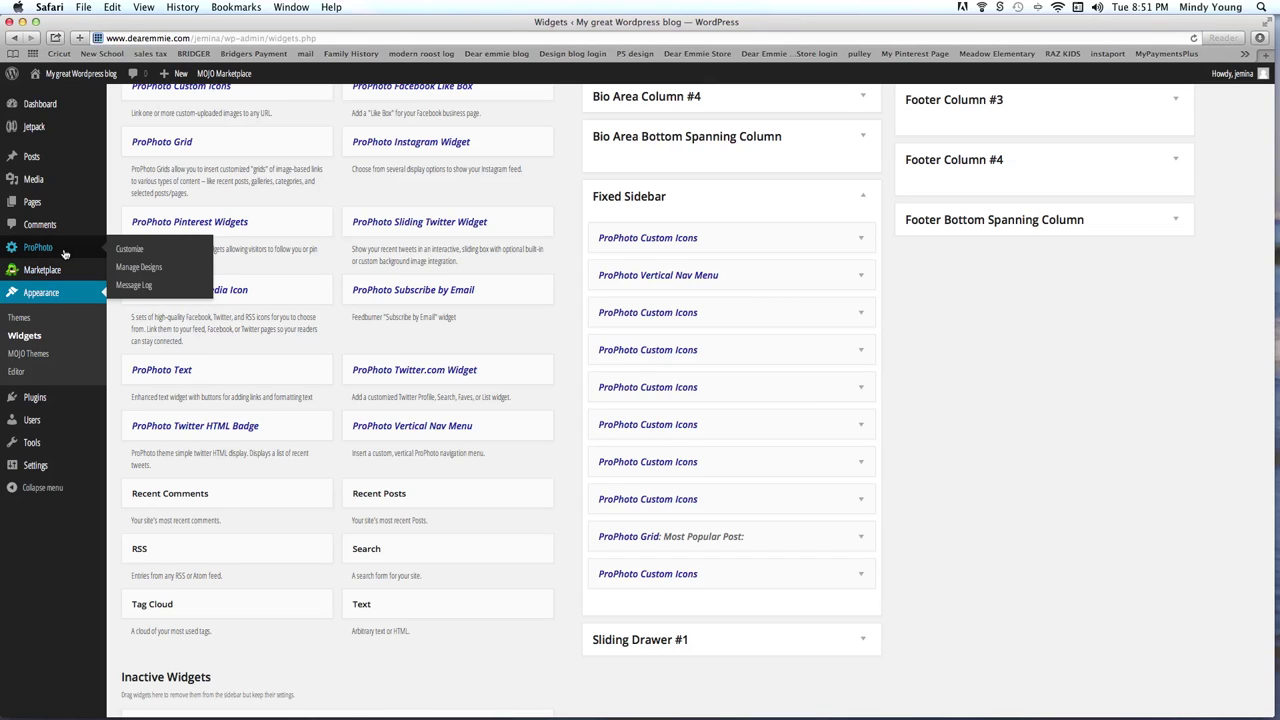
left_click(134, 253)
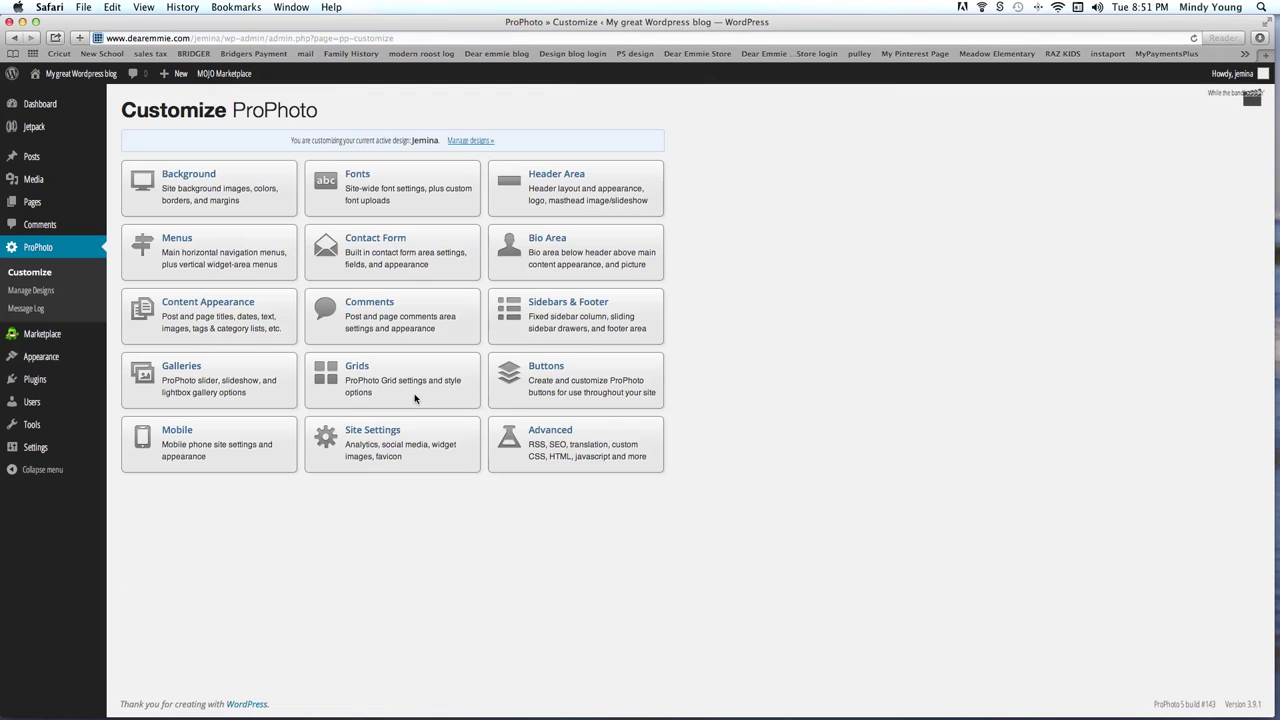
left_click(230, 255)
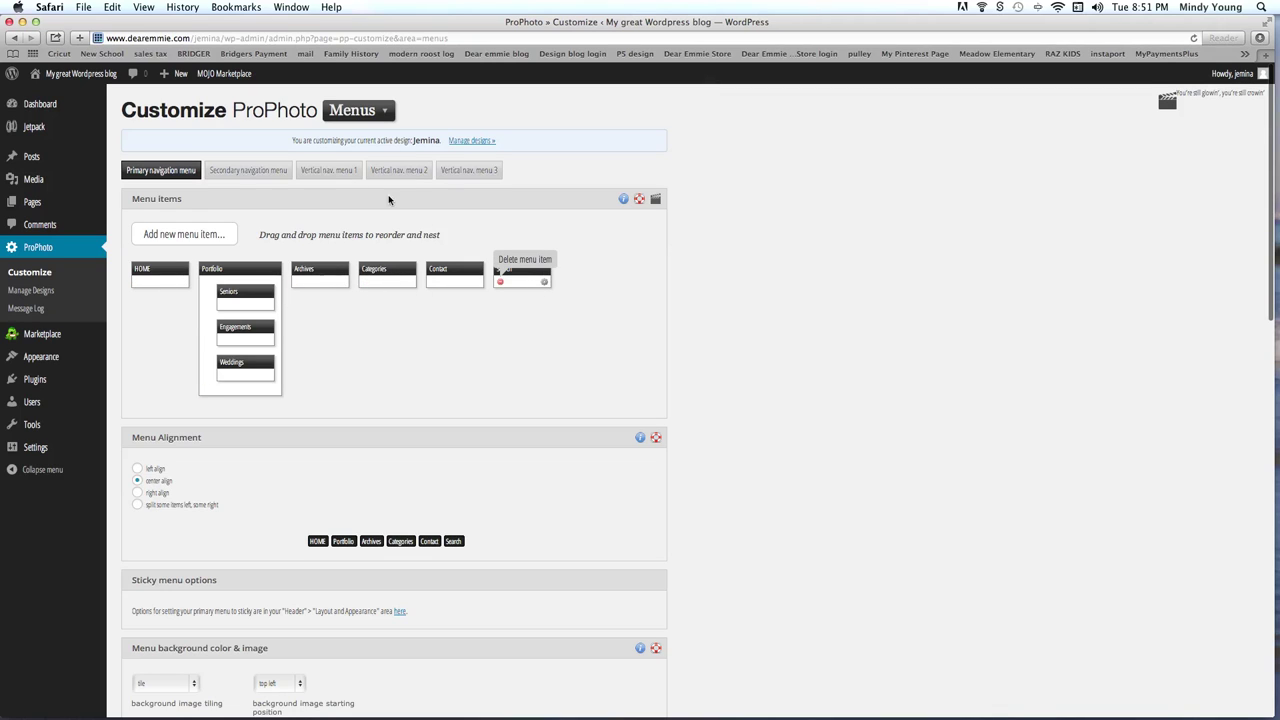
left_click(332, 173)
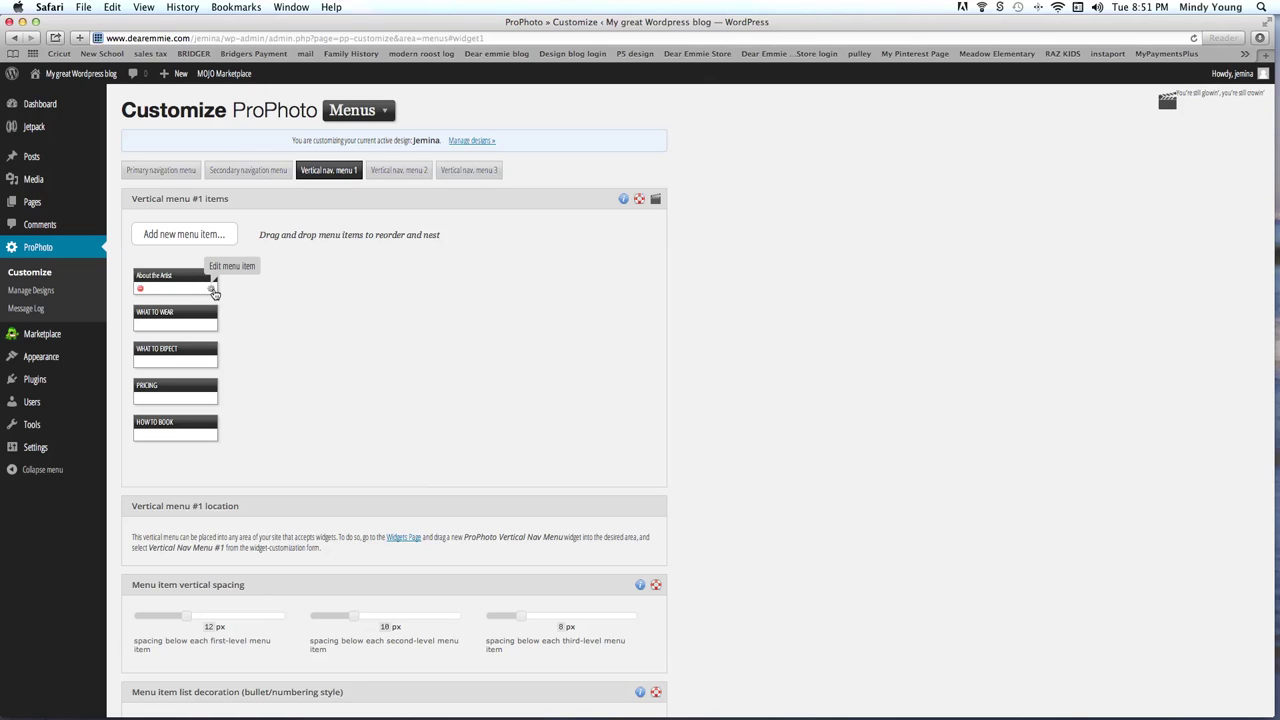
left_click(212, 291)
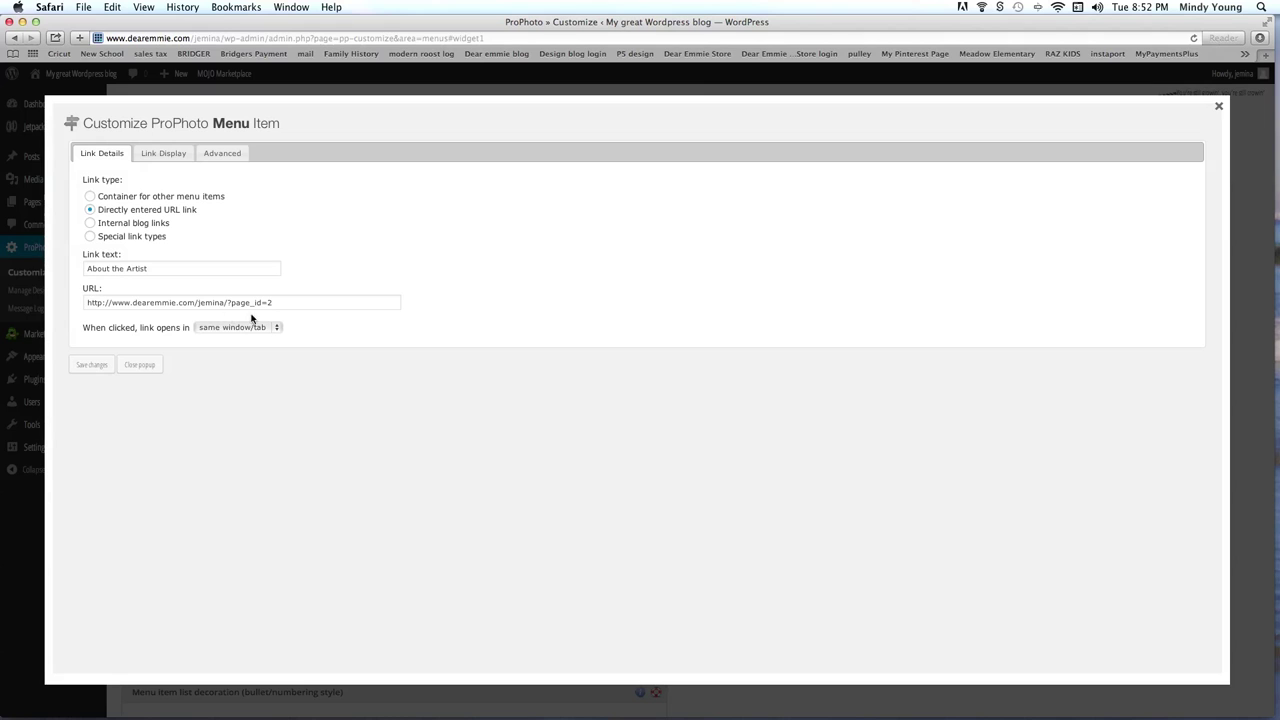
left_click(1220, 108)
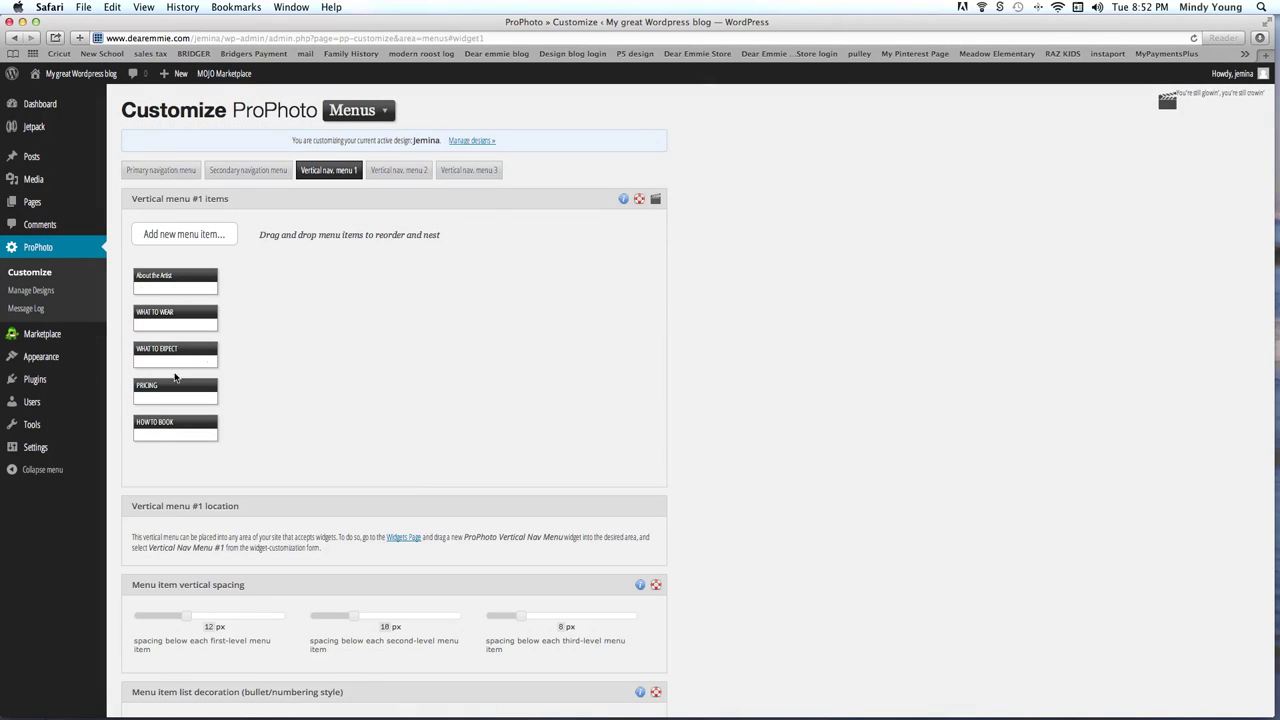
Examine the Seniors item of the primary navigation menu, reviewing its internal blog link types and keeping Specific ProPhoto gallery.
left_click(160, 170)
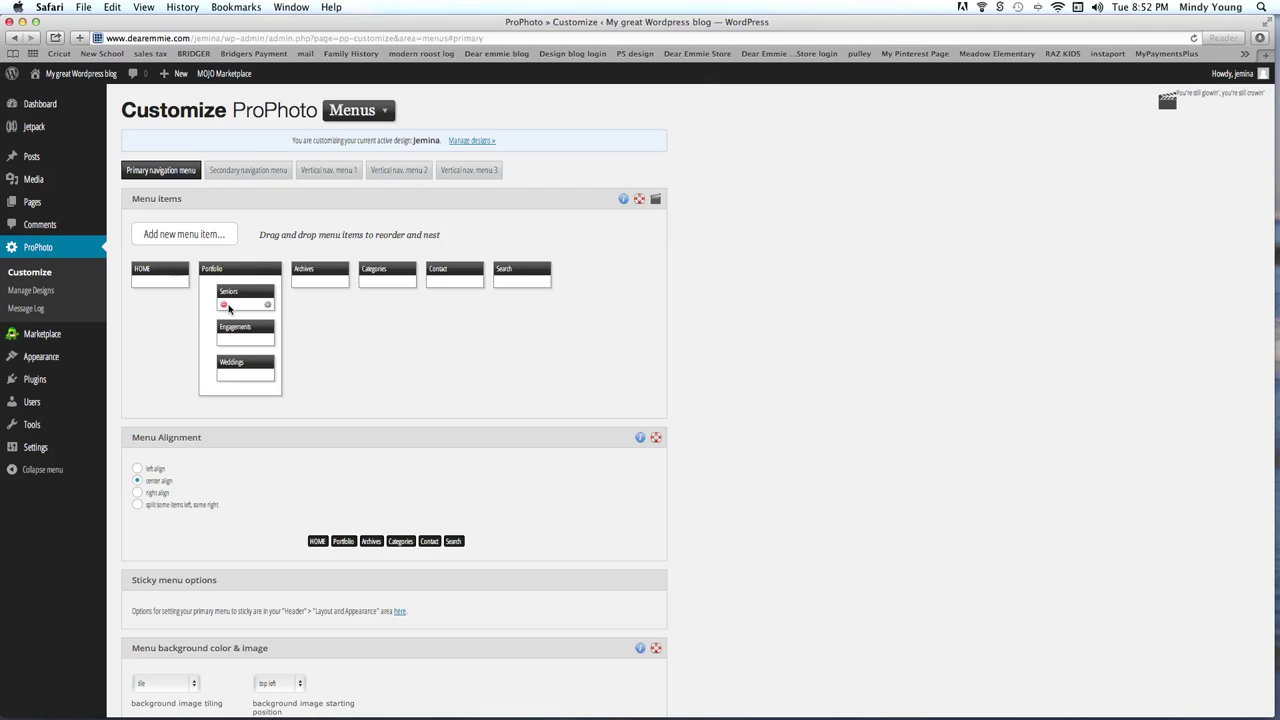
left_click(267, 307)
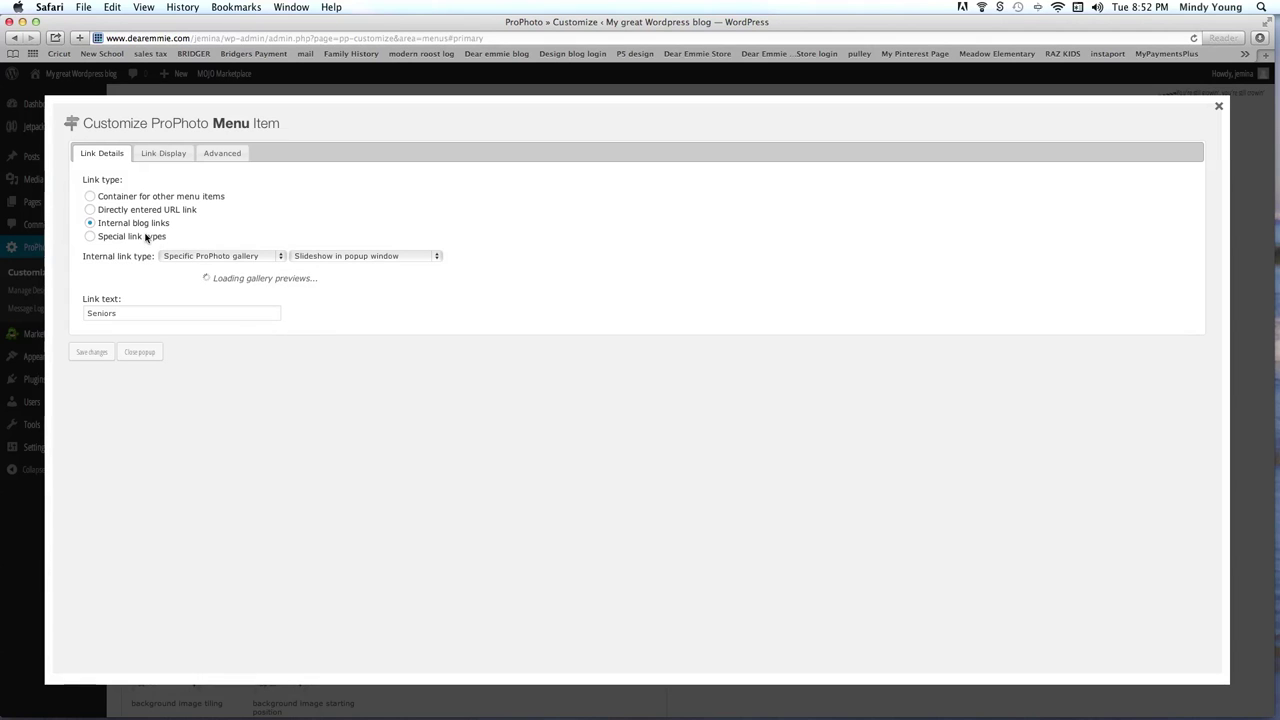
left_click(89, 224)
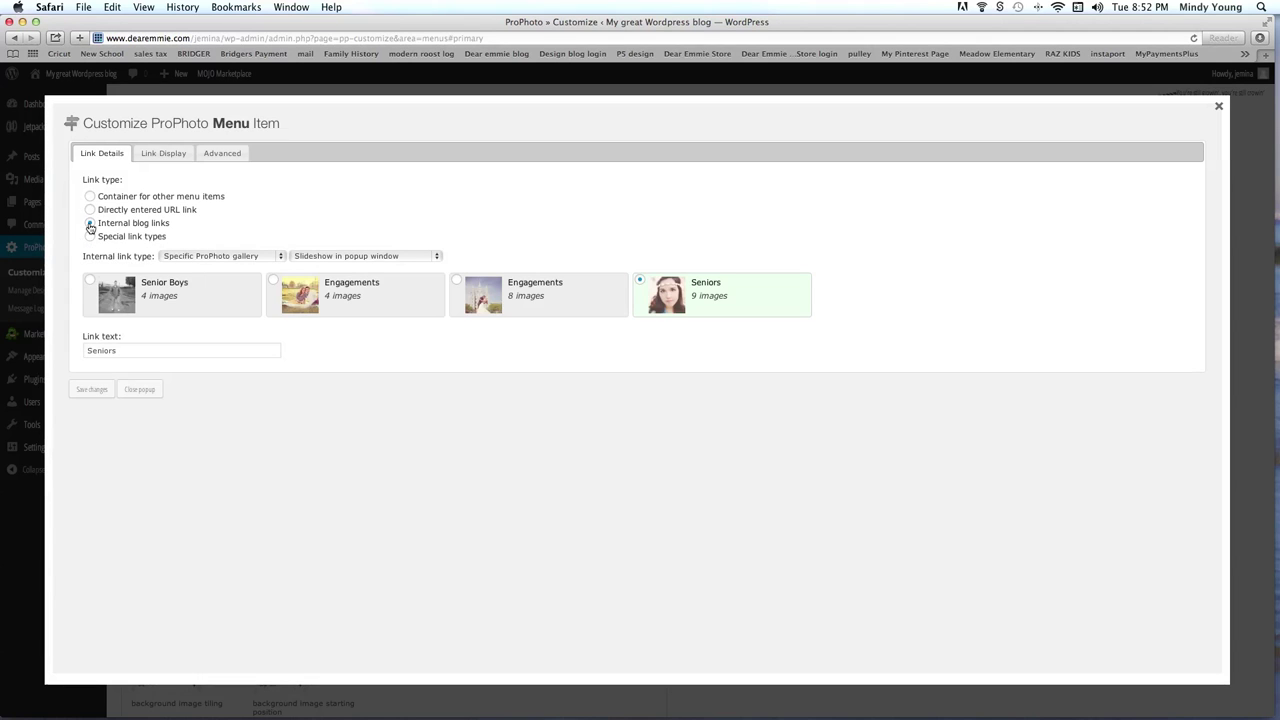
left_click(247, 258)
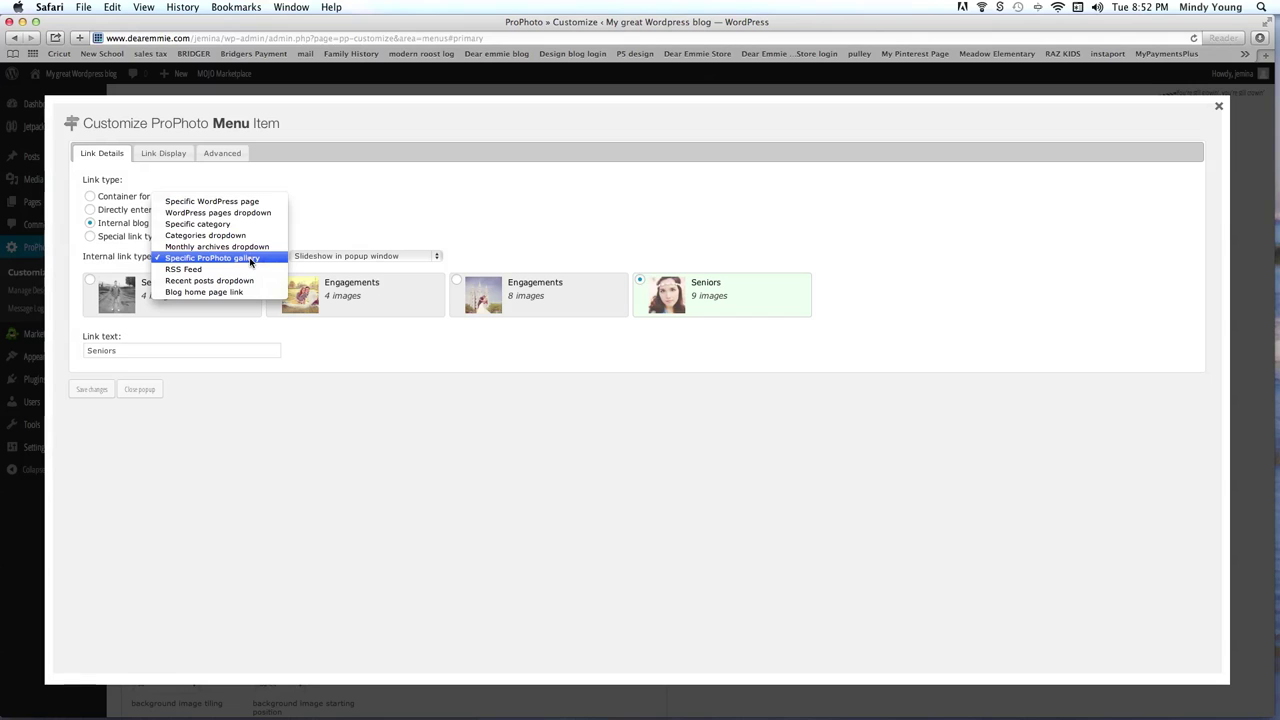
left_click(249, 260)
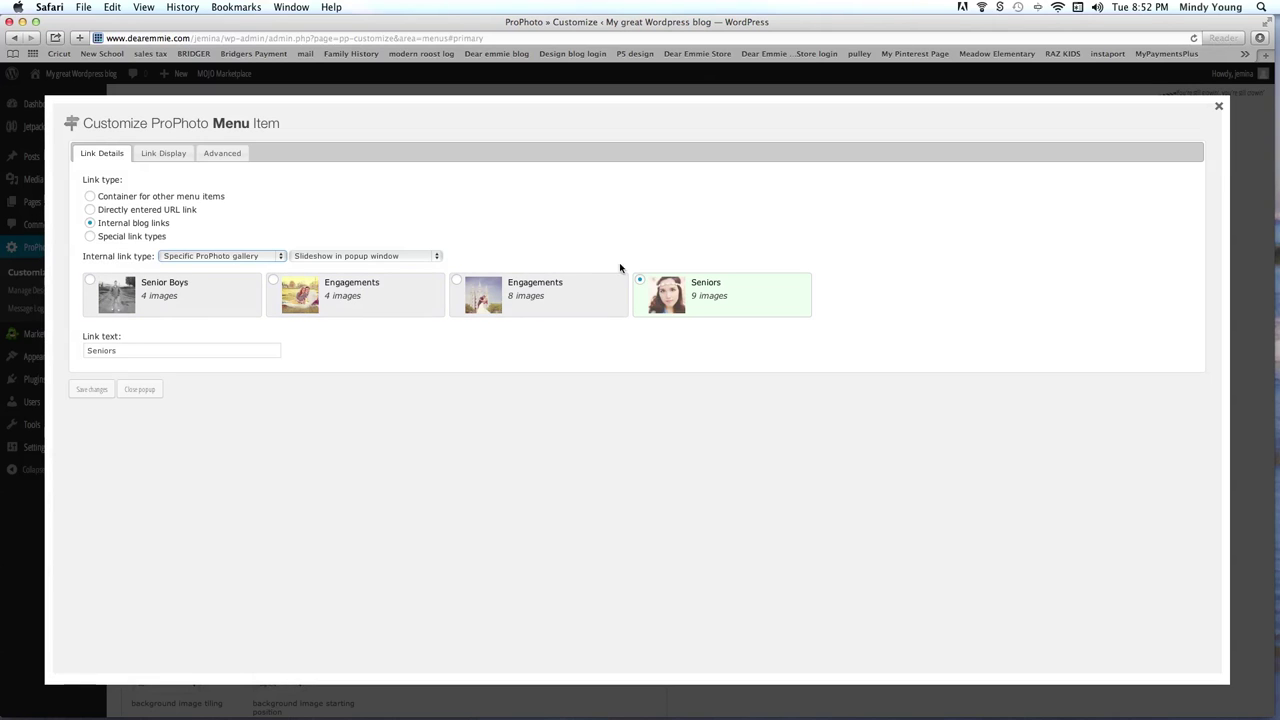
Review the Seniors item's gallery choice, Slideshow in popup window display method and link text, and close its settings.
left_click(708, 308)
left_click(388, 257)
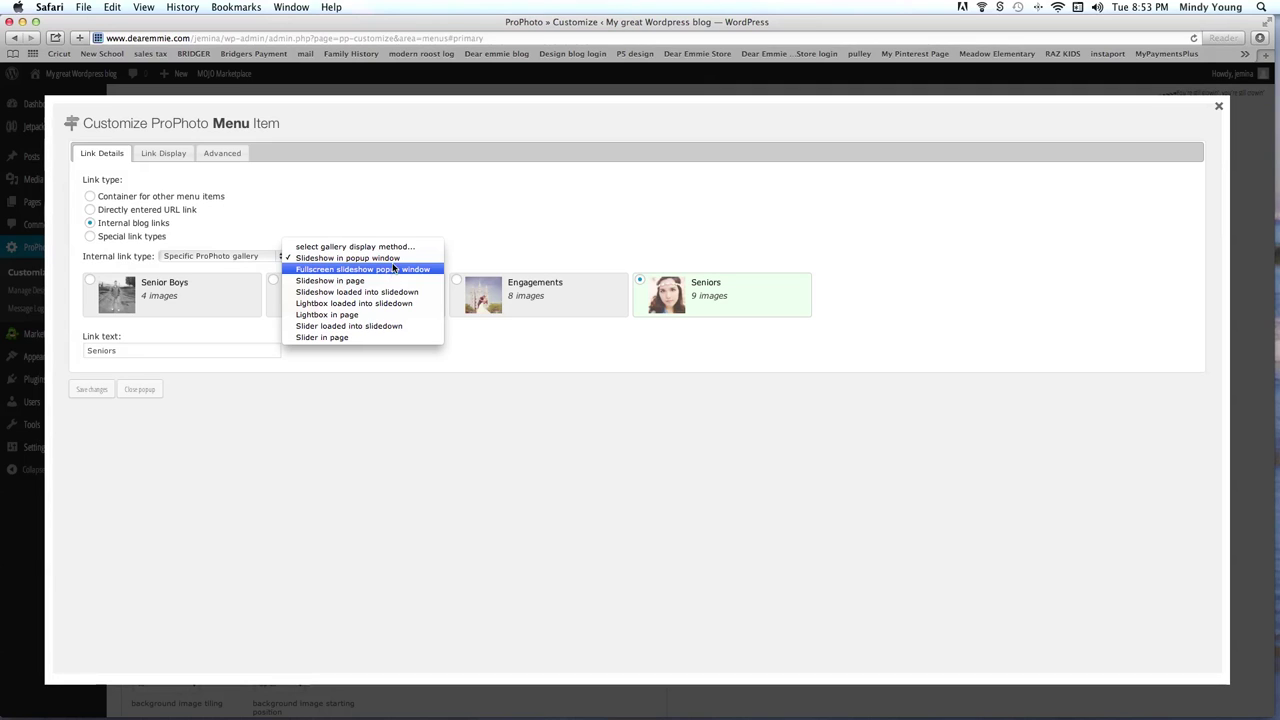
left_click(390, 261)
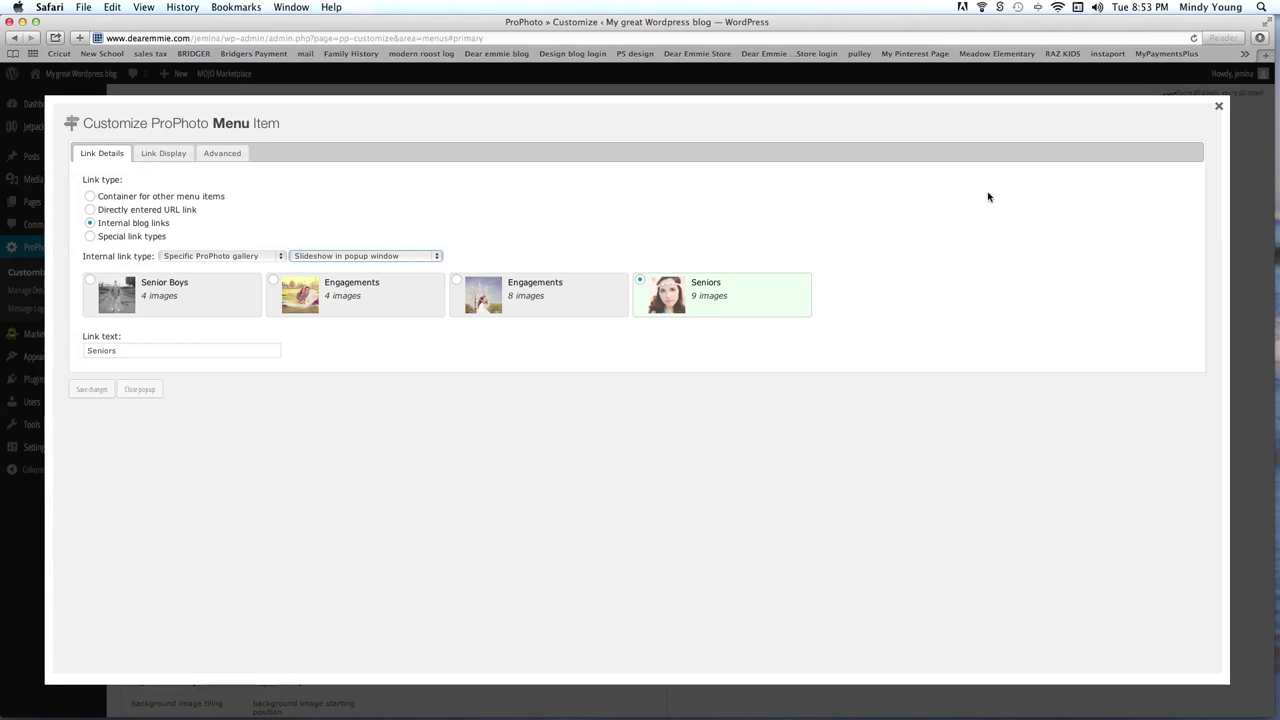
left_click(119, 351)
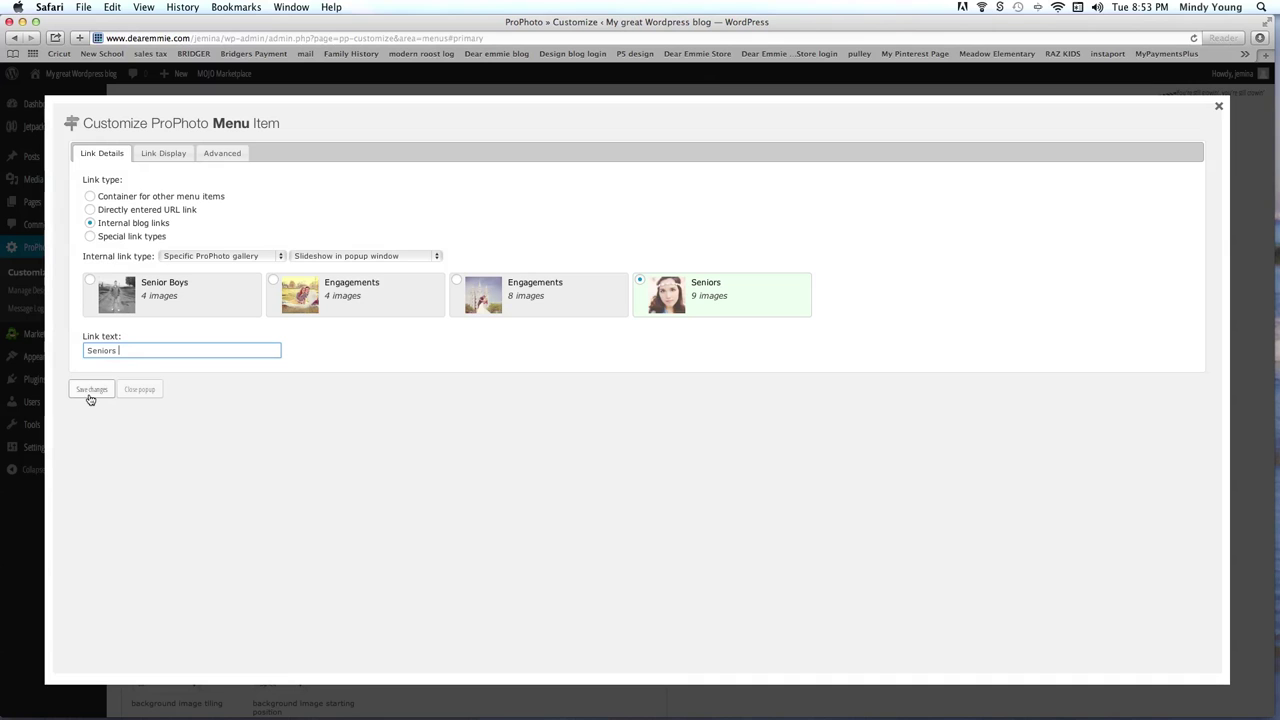
left_click(1218, 106)
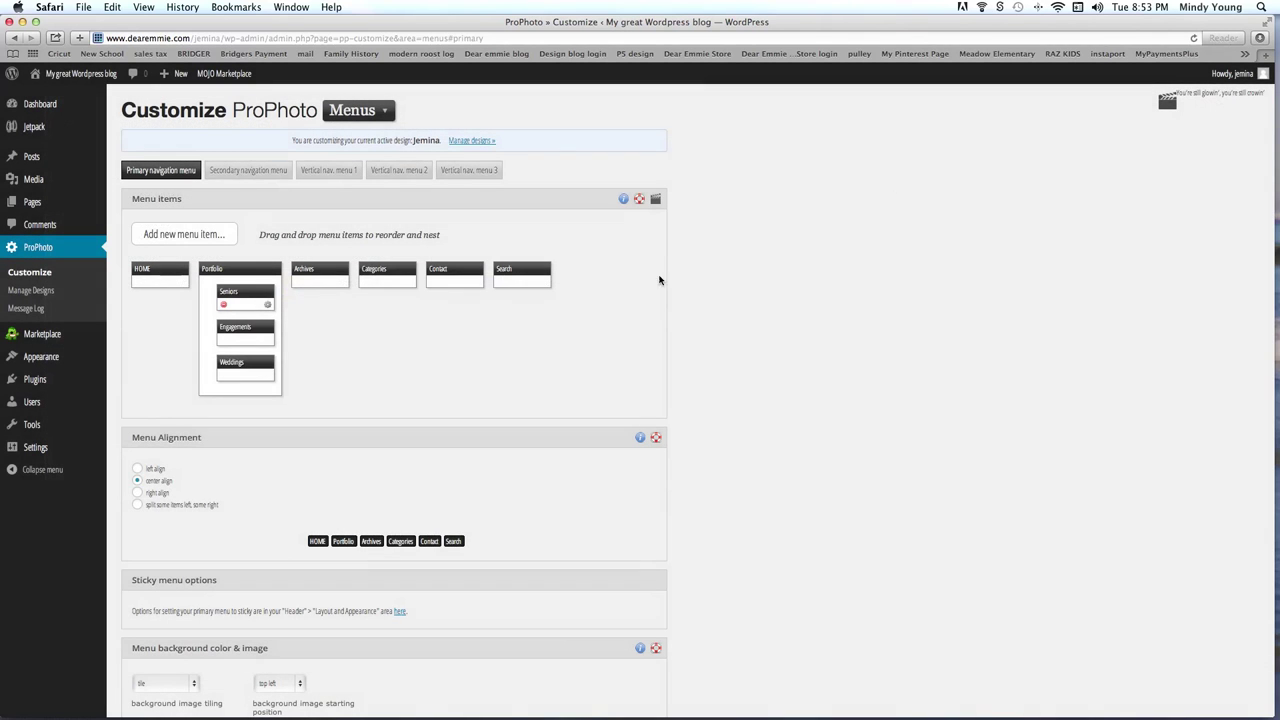
Add a new menu item to the primary navigation menu and nest it under Portfolio, below Weddings.
mouse_move(244, 339)
mouse_move(405, 284)
mouse_move(249, 392)
left_click(205, 236)
left_click_drag(180, 280, 321, 438)
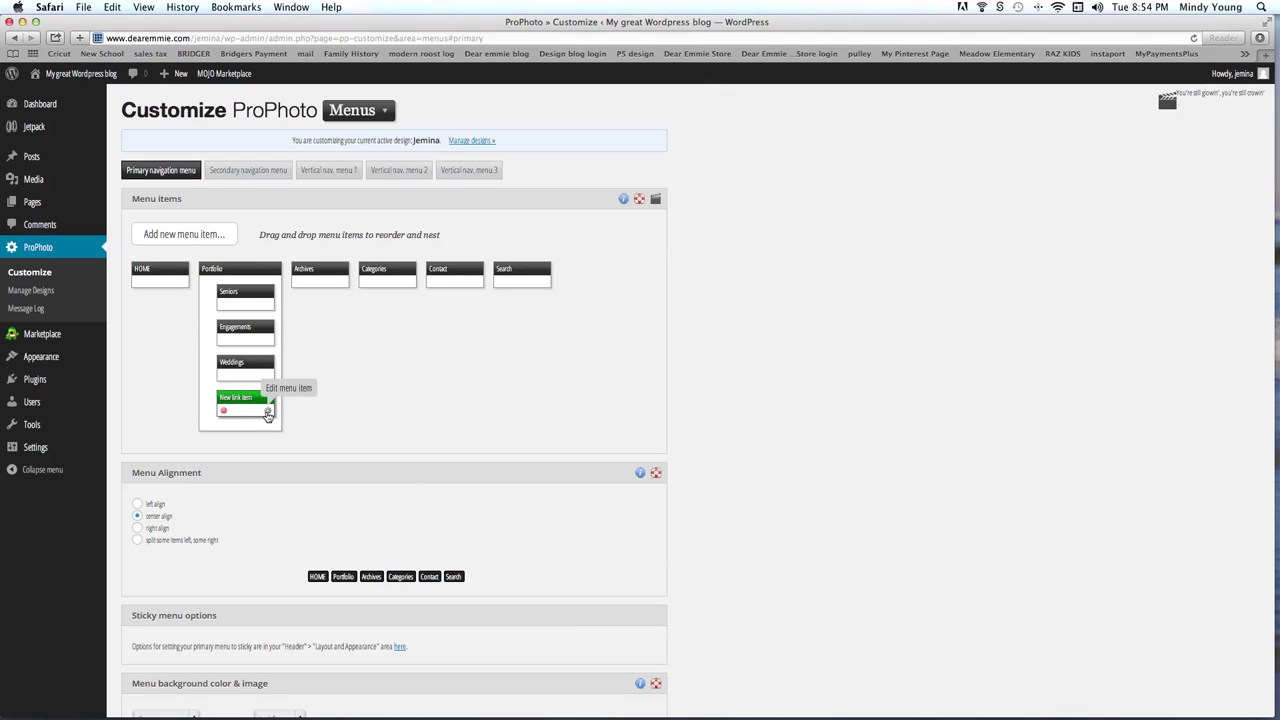
Choose an internal blog link to a Specific ProPhoto gallery for the new menu item, review the gallery display methods and close its settings.
left_click(267, 412)
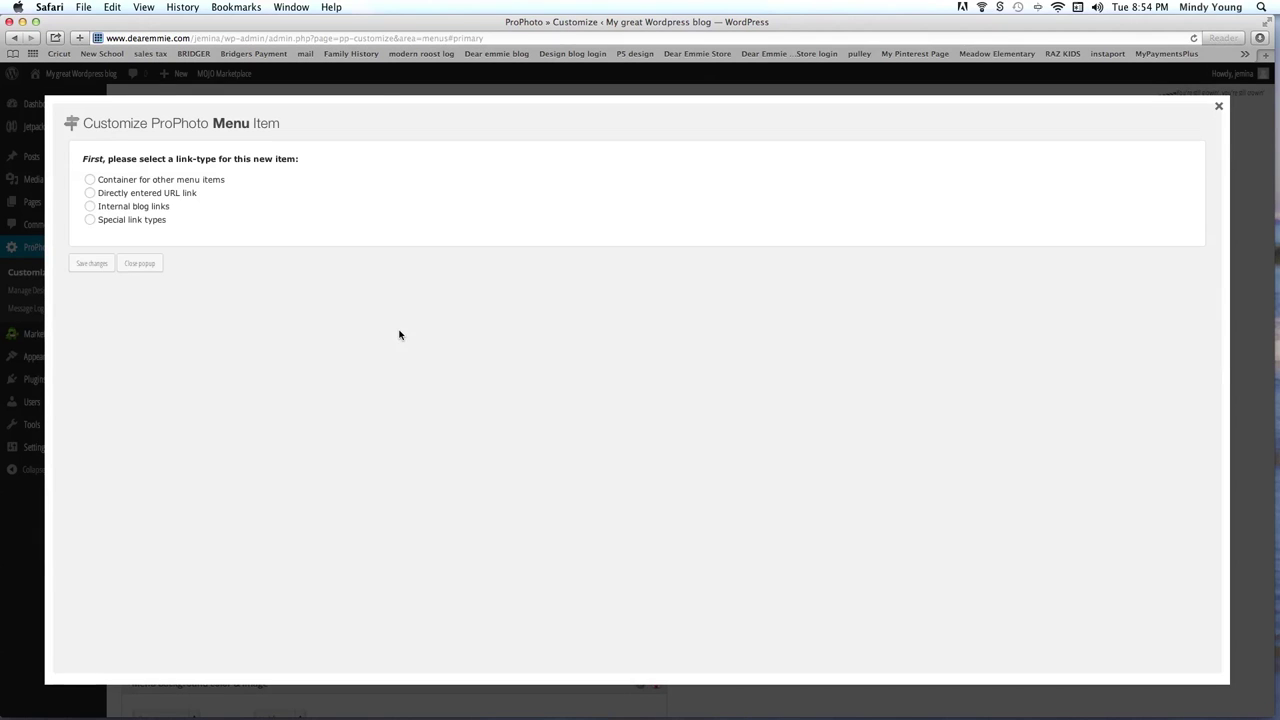
left_click(90, 206)
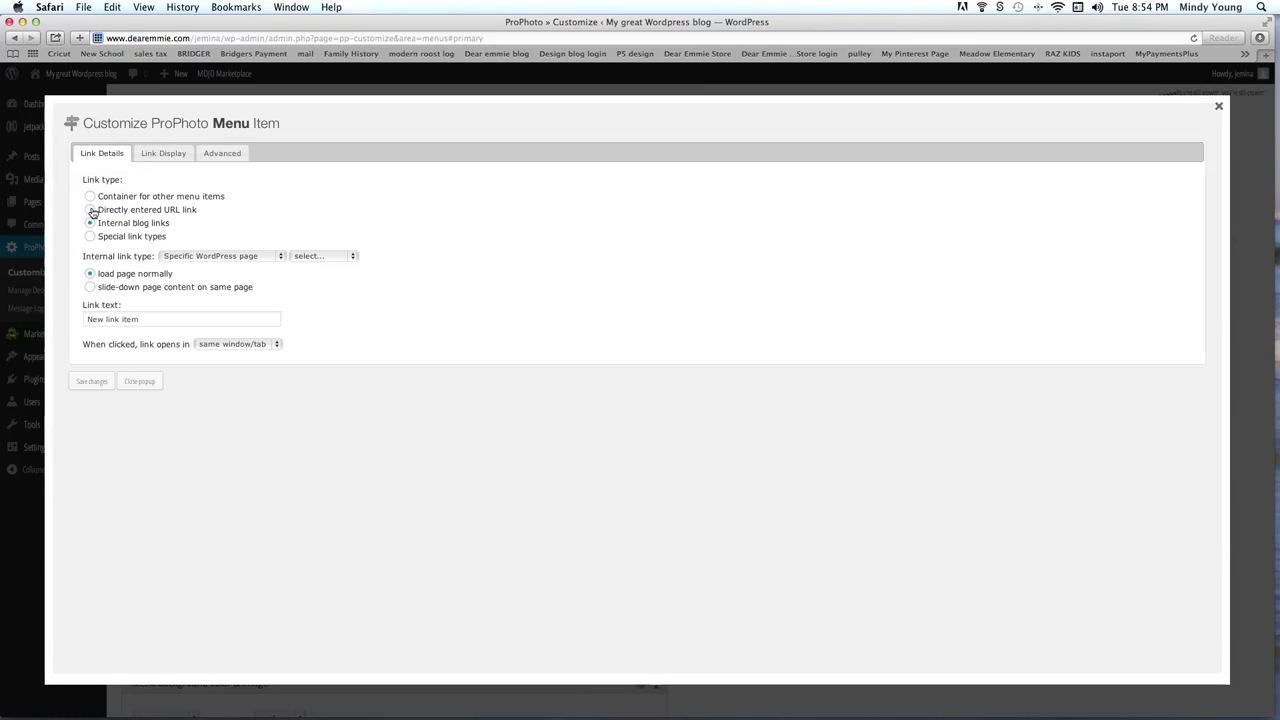
left_click(228, 262)
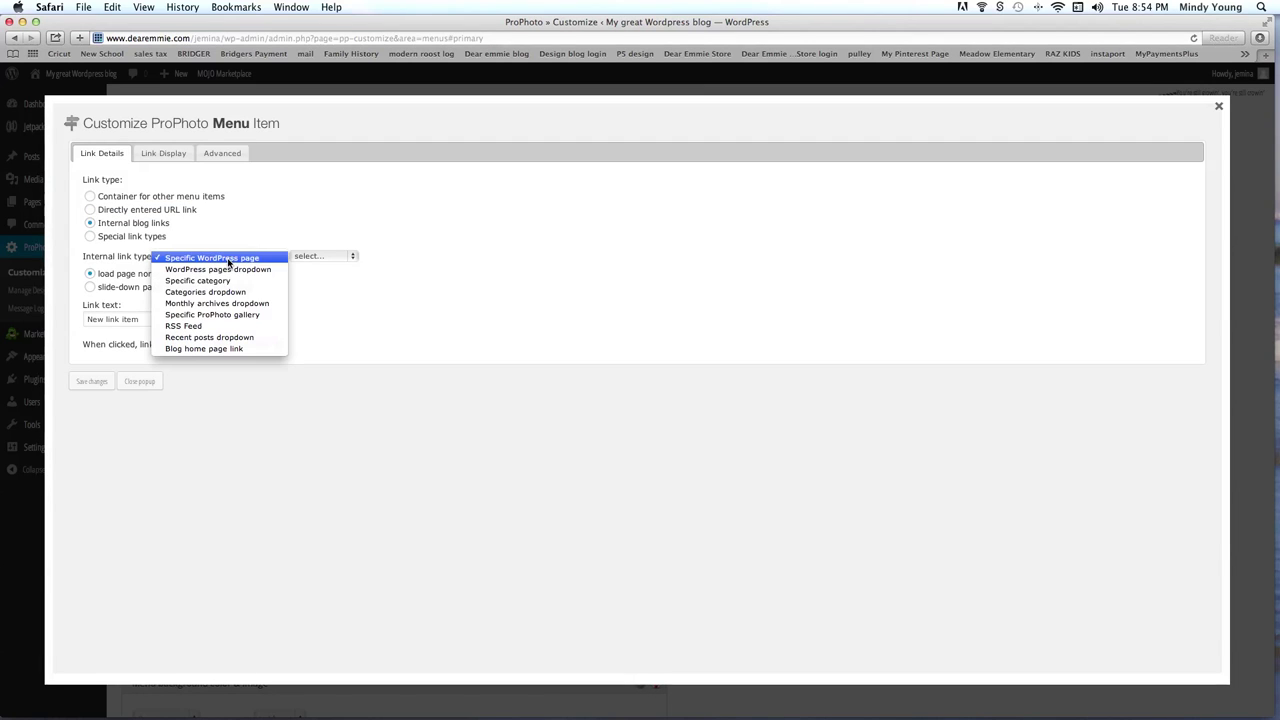
left_click(252, 316)
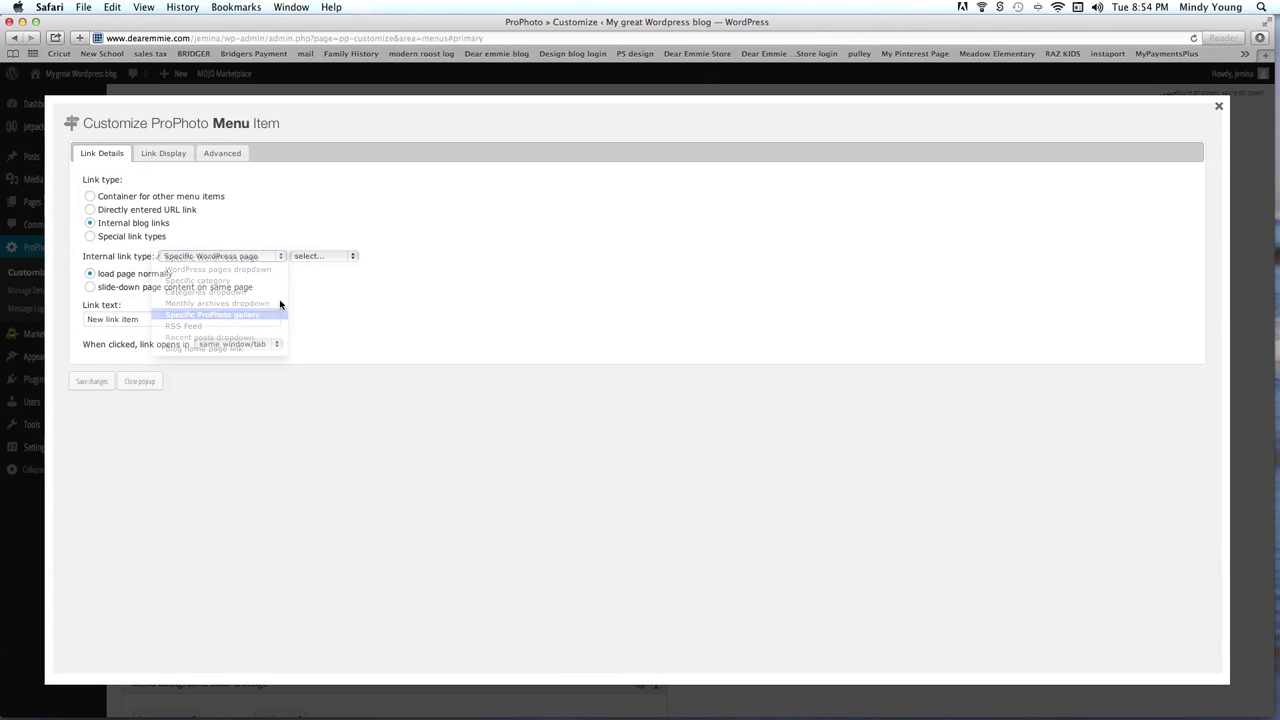
left_click(325, 256)
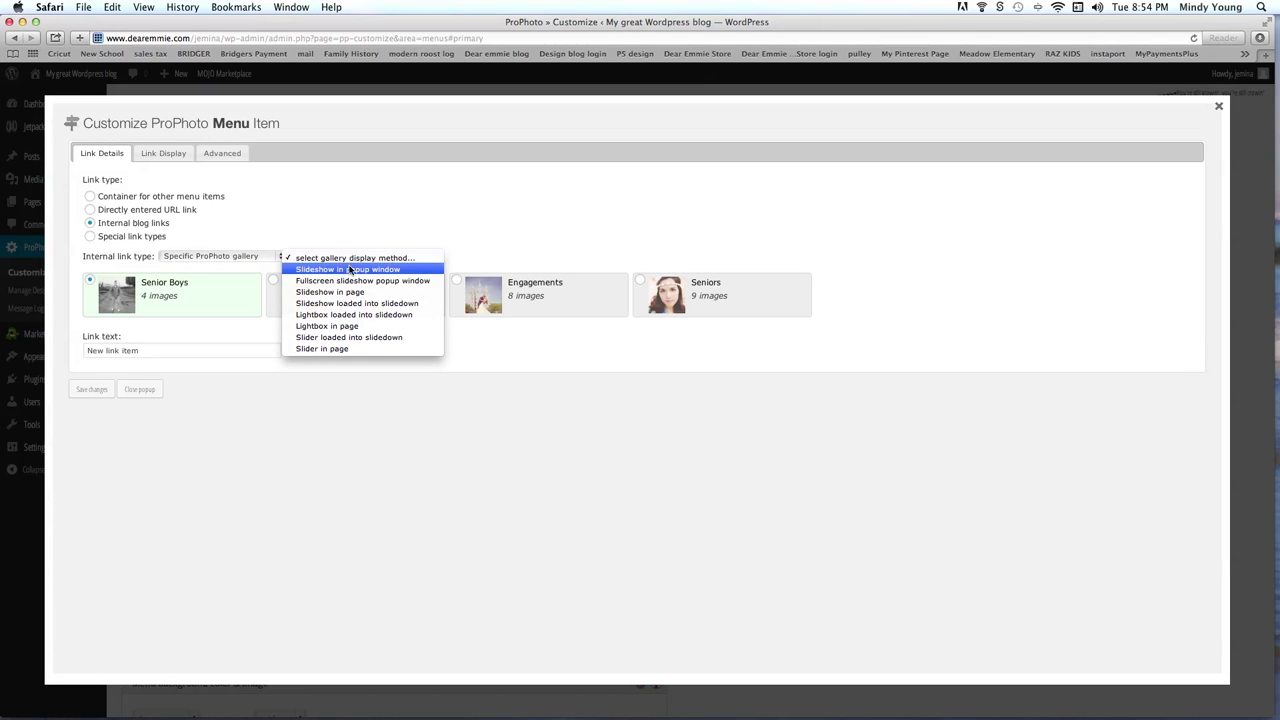
left_click(463, 220)
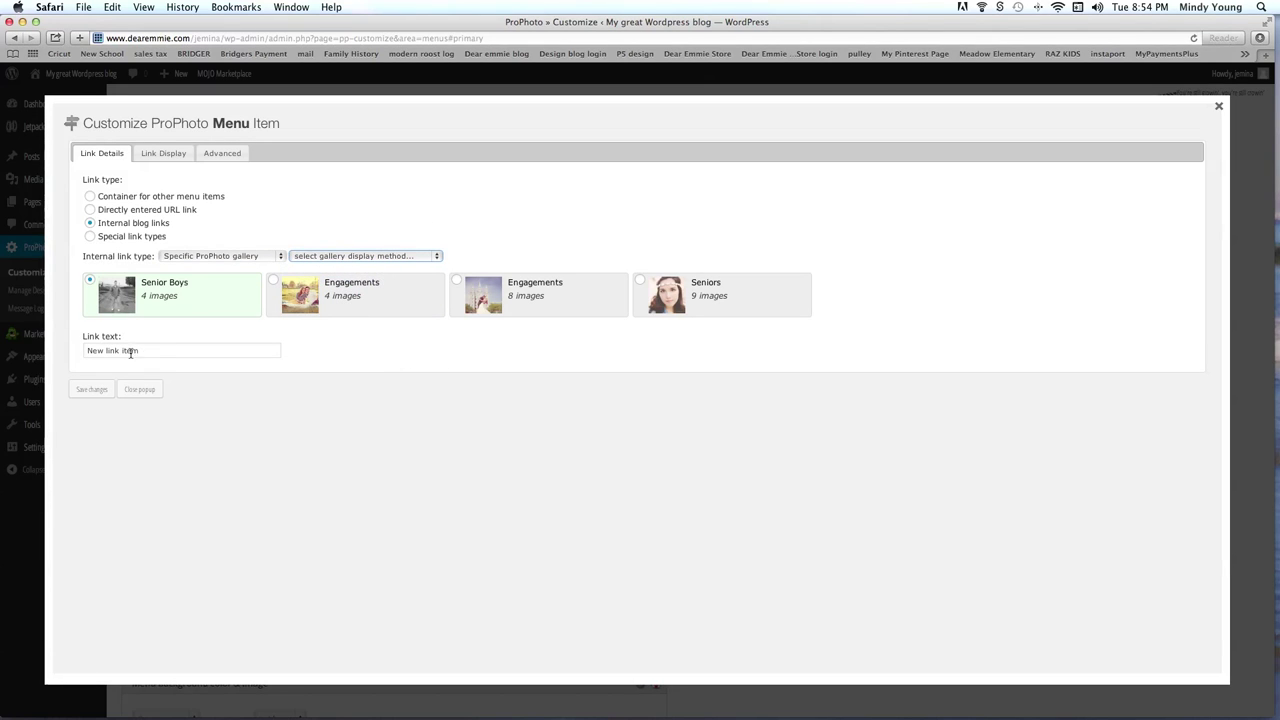
left_click(91, 389)
left_click(1218, 106)
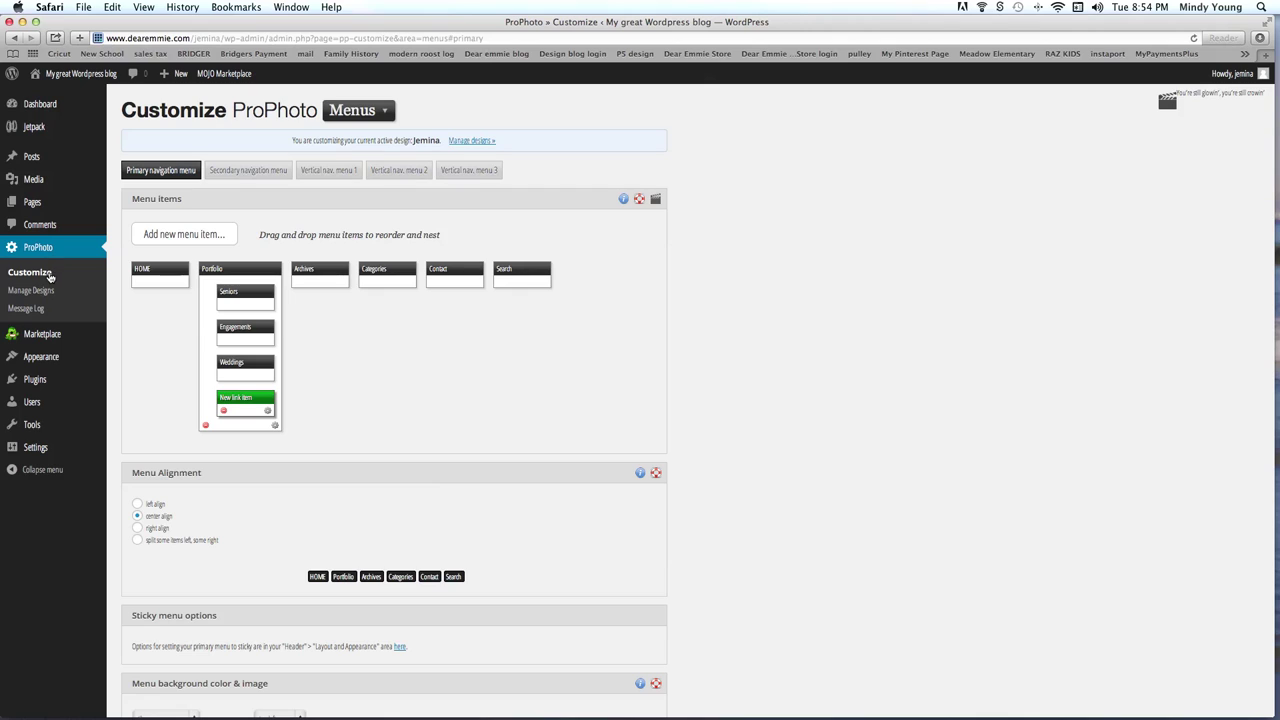
Open the Header Area customization and show its Reorder Masthead images section.
left_click(380, 110)
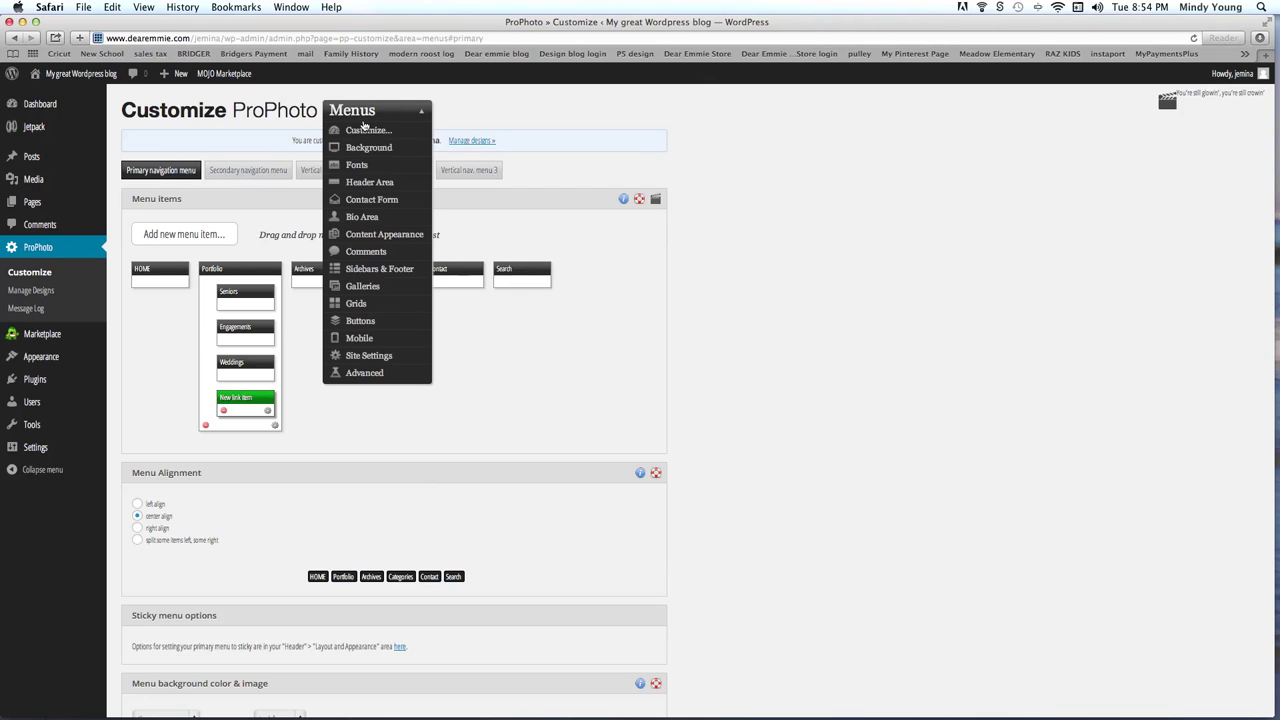
left_click(388, 190)
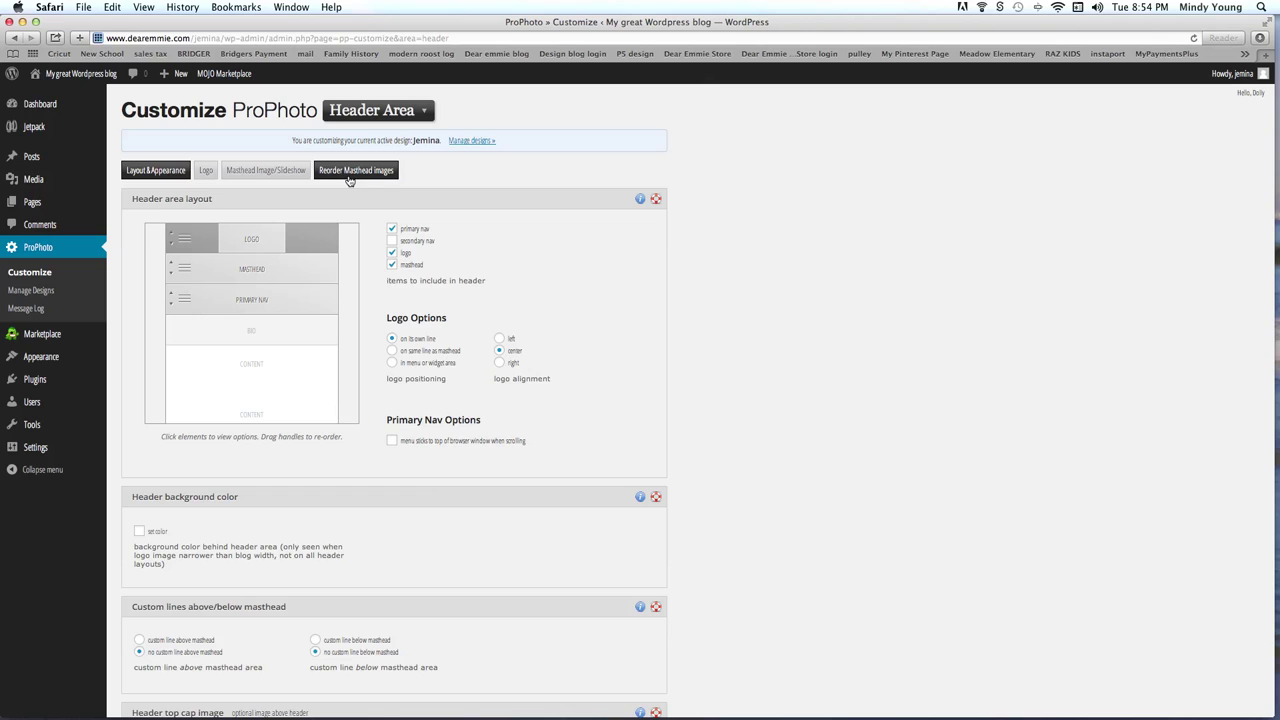
left_click(349, 176)
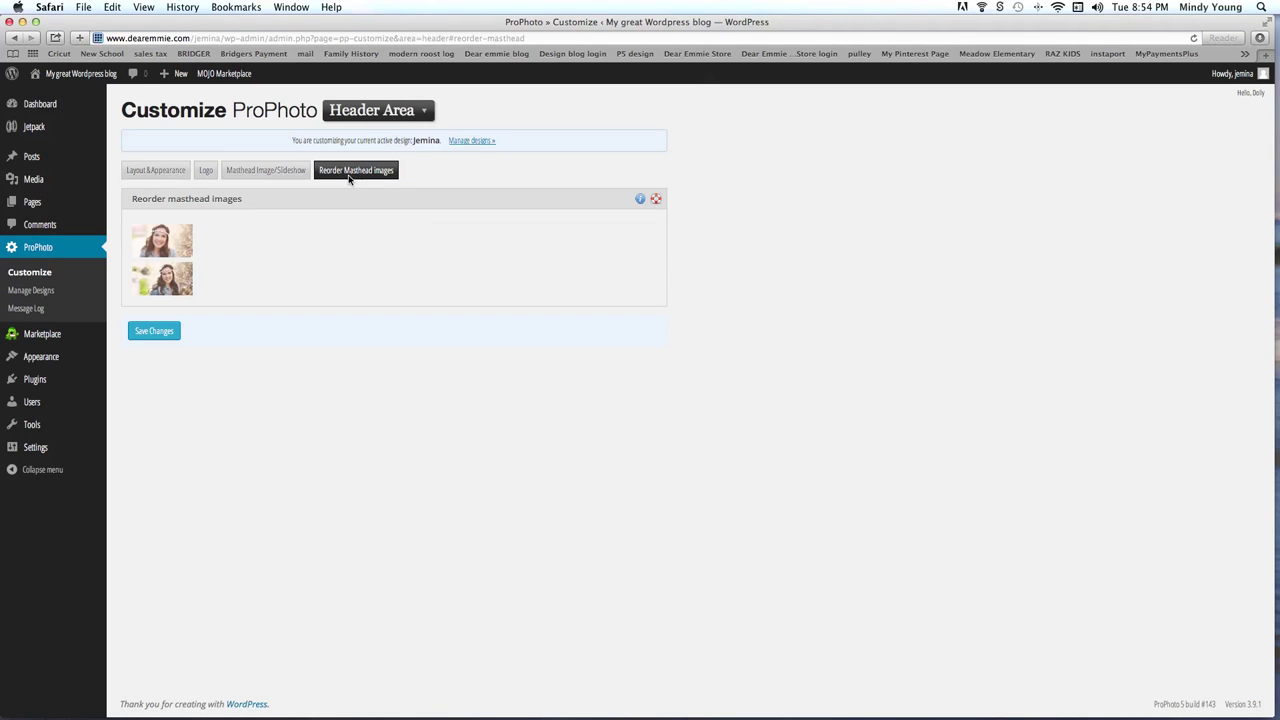
Examine the Masthead Image/Slideshow settings, covering the slideshow options, masthead frame image and frame inner offsets.
left_click(283, 178)
scroll(275, 438, "down", 5)
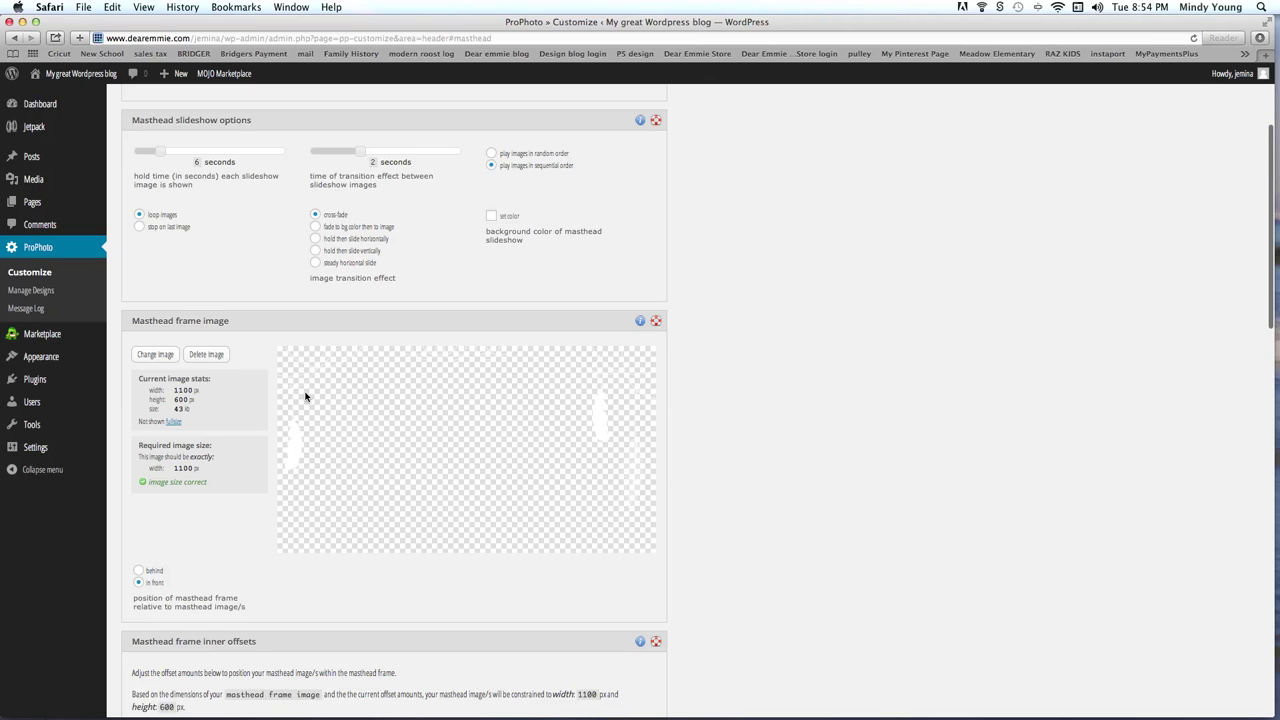
scroll(305, 397, "down", 1)
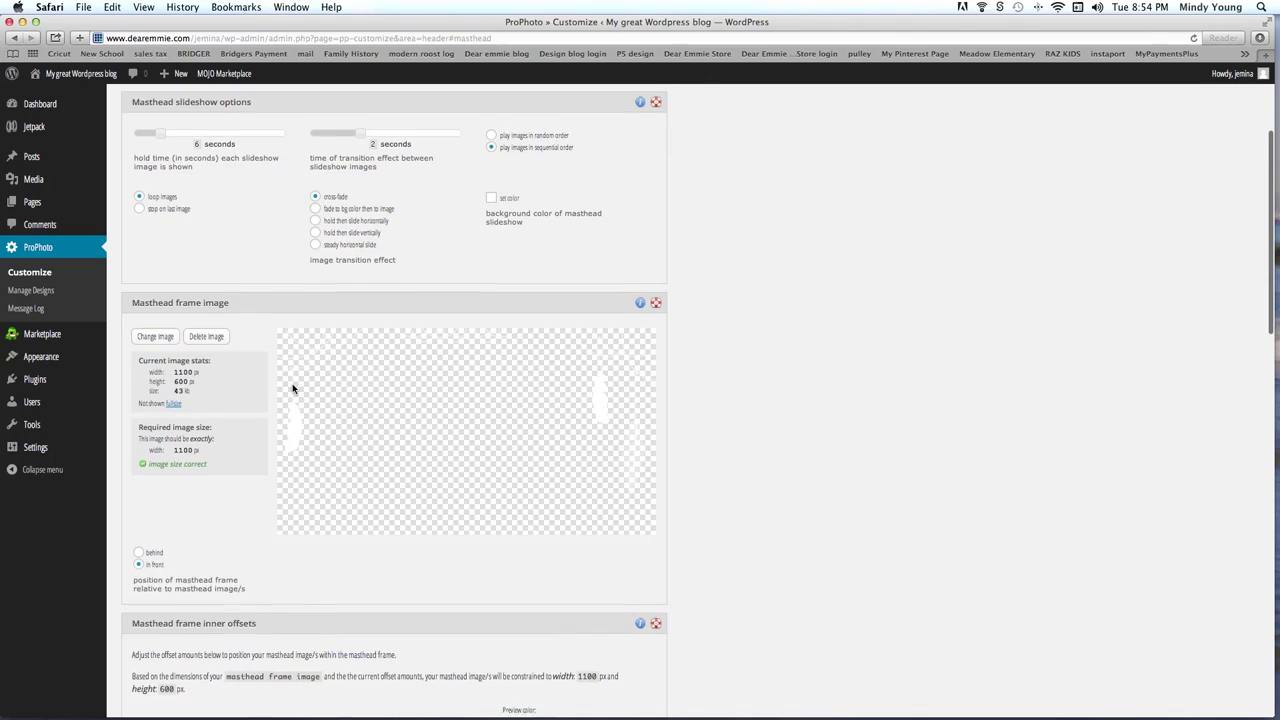
scroll(293, 388, "down", 3)
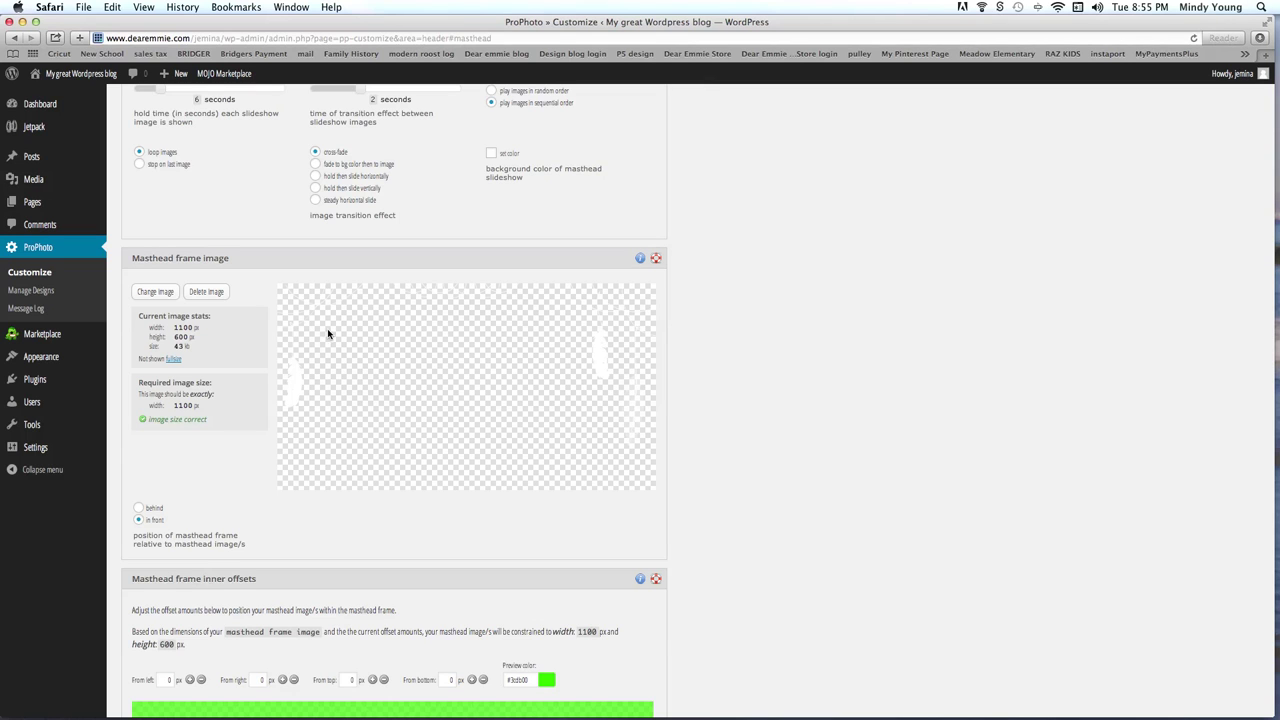
scroll(192, 466, "down", 5)
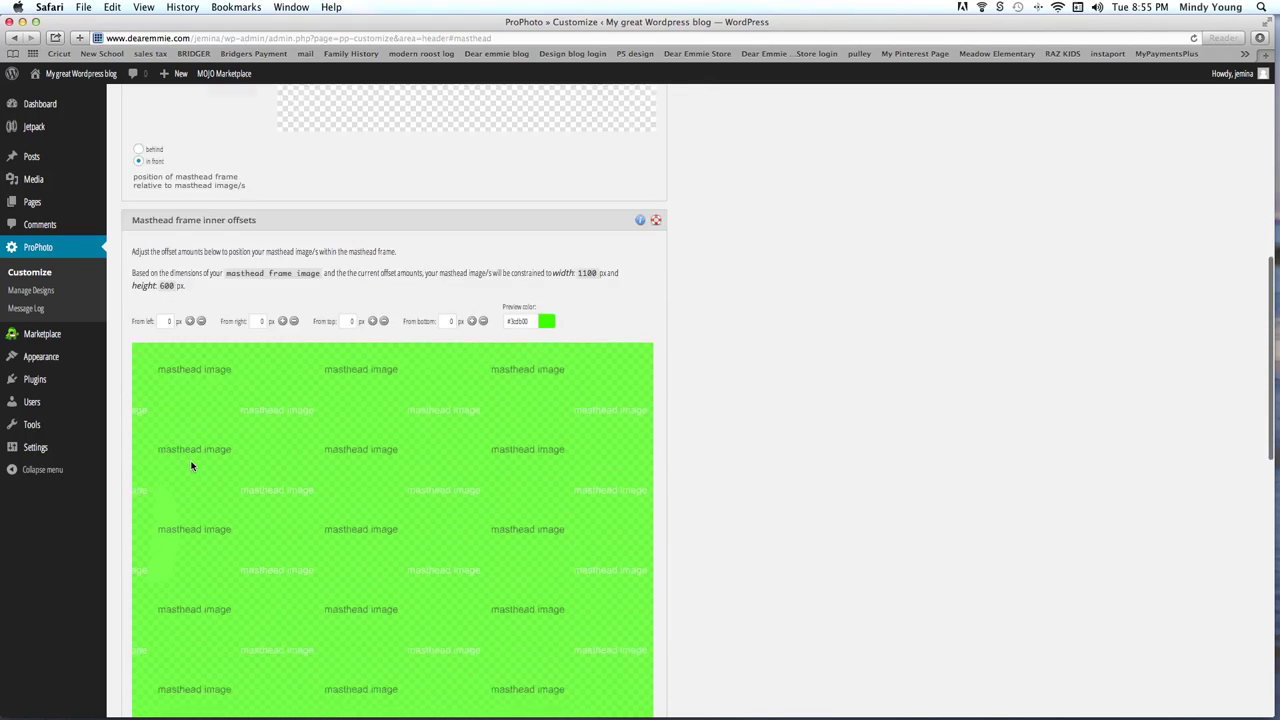
scroll(192, 466, "down", 8)
scroll(192, 466, "up", 15)
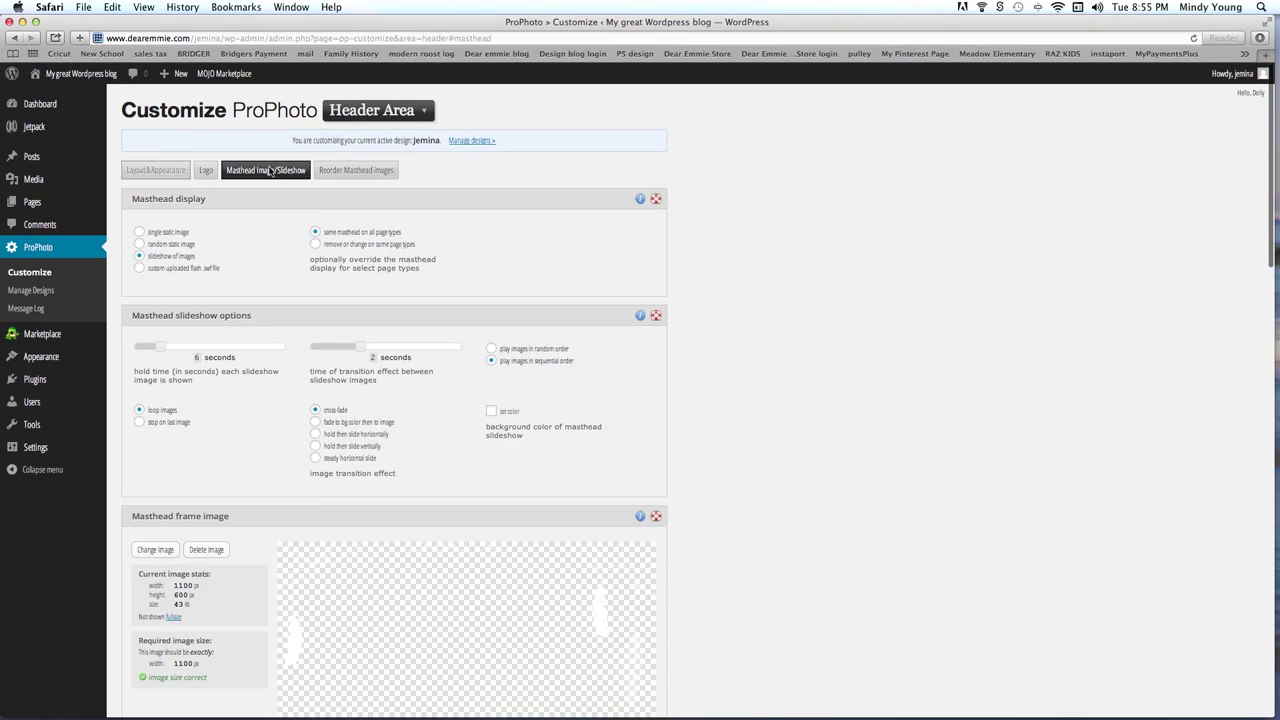
Open the Buttons customization and look through the design's buttons, including the social icons, logo image and call to action buttons.
left_click(364, 112)
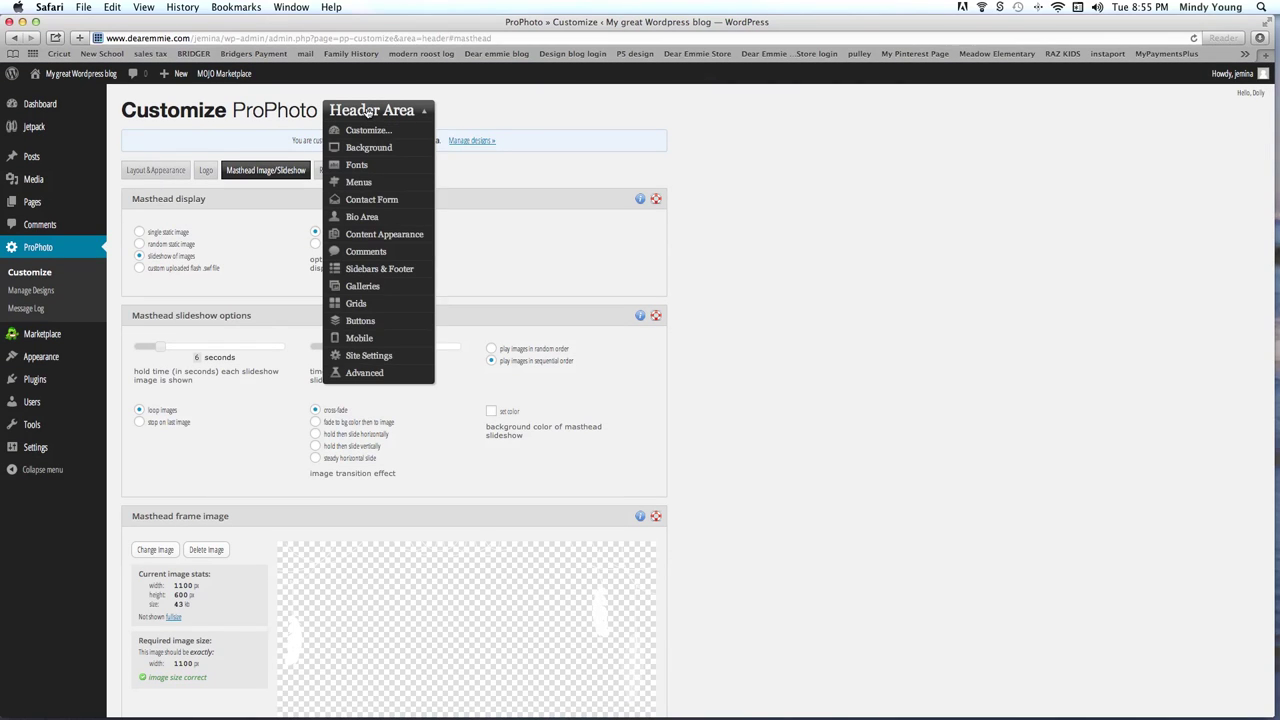
left_click(380, 327)
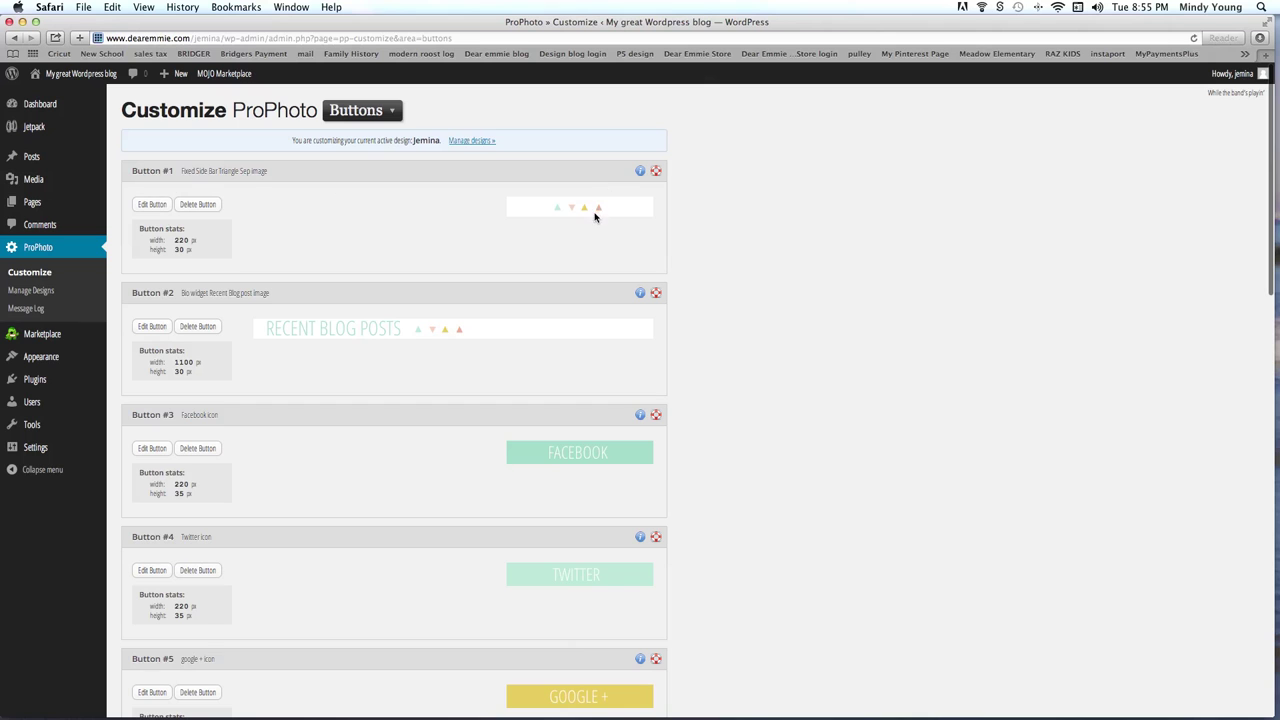
scroll(571, 438, "down", 15)
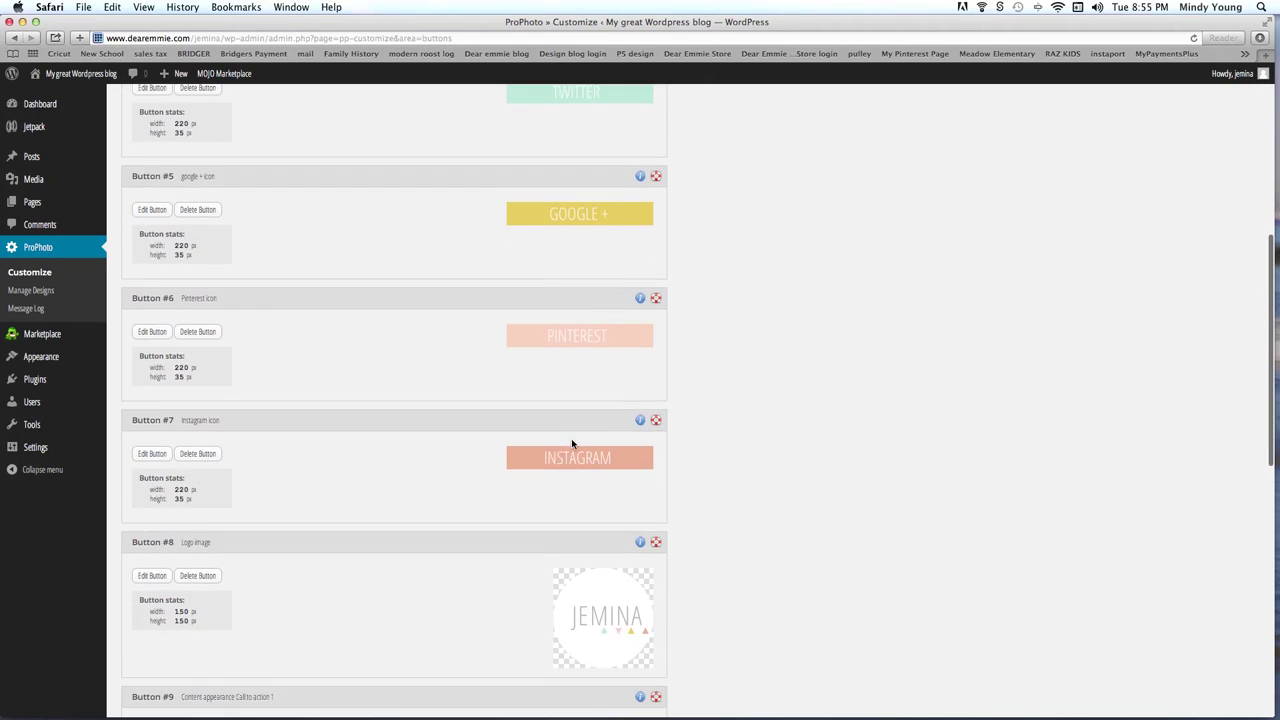
scroll(572, 437, "down", 8)
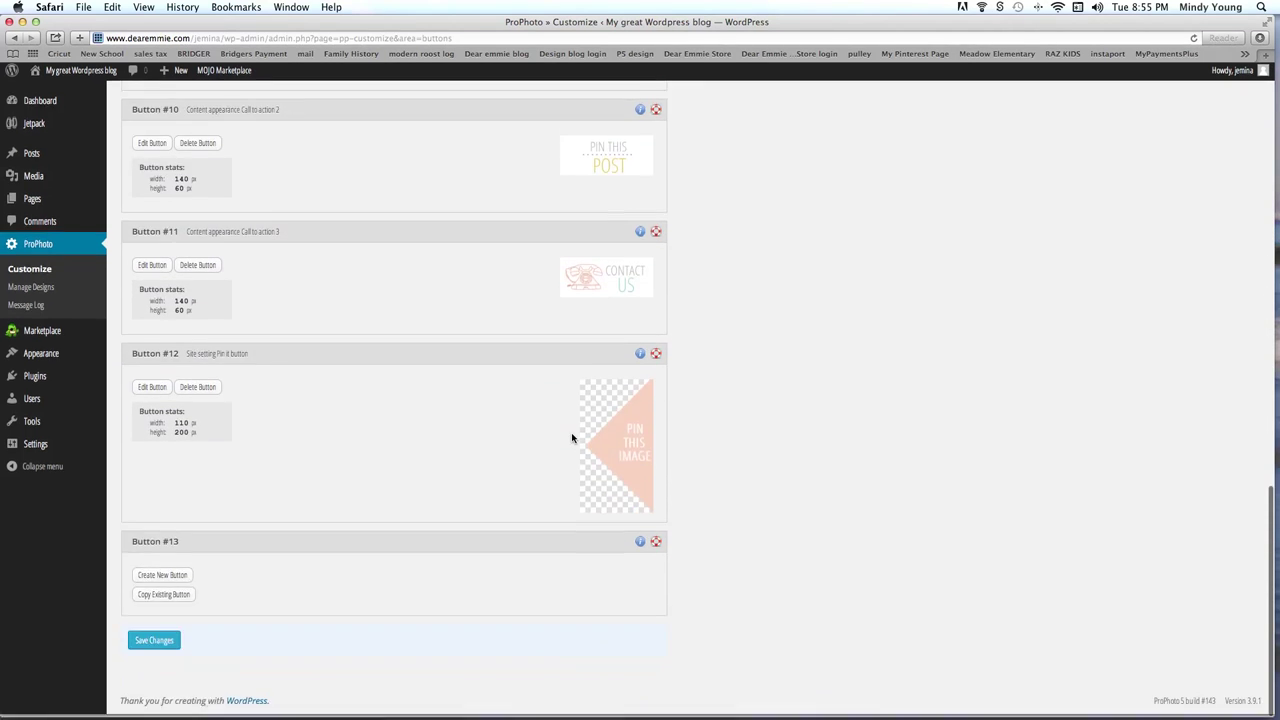
scroll(571, 433, "up", 9)
scroll(571, 433, "up", 1)
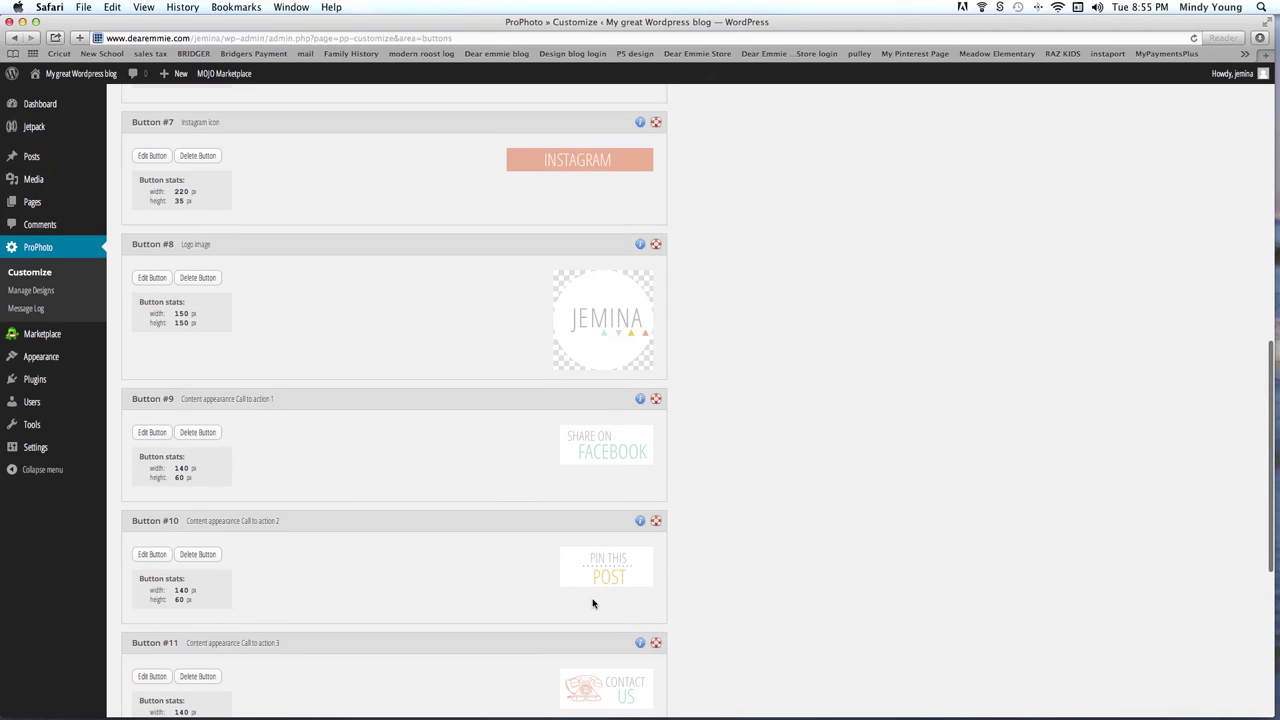
scroll(592, 603, "down", 5)
scroll(574, 429, "up", 8)
scroll(573, 431, "up", 1)
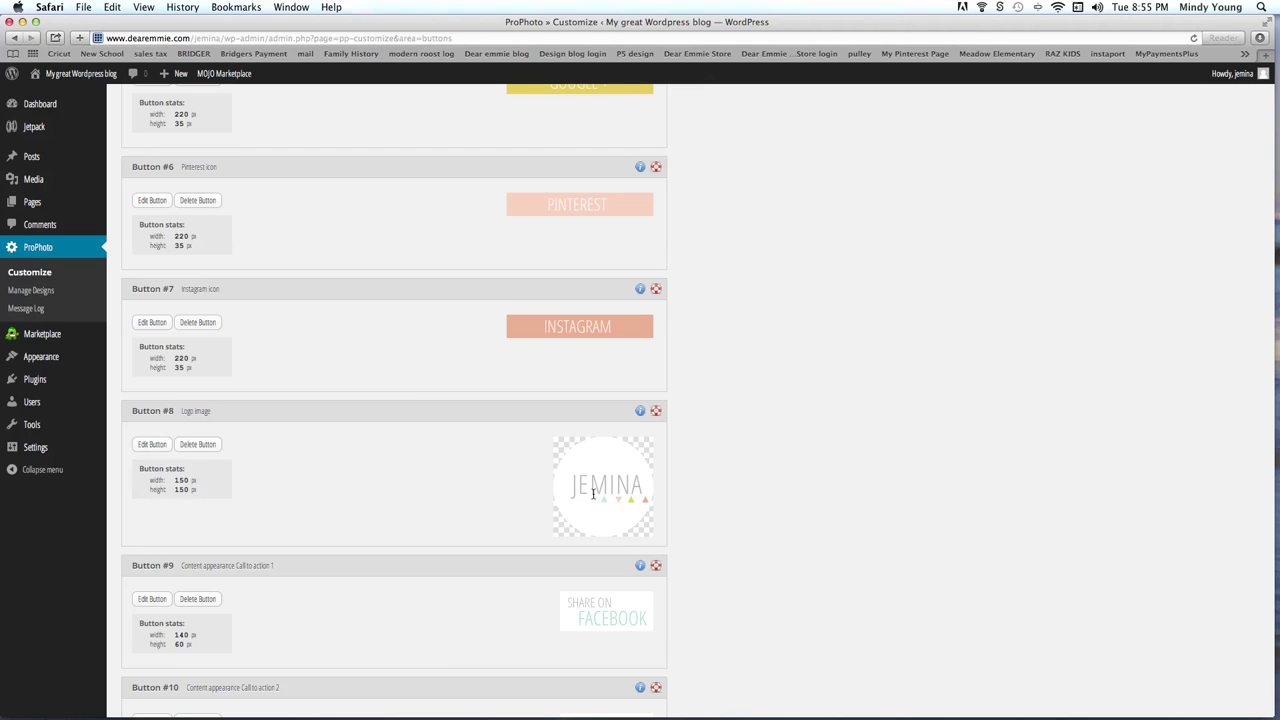
Open the Logo image button for editing and set its text layer to "Dear emmie".
left_click(150, 444)
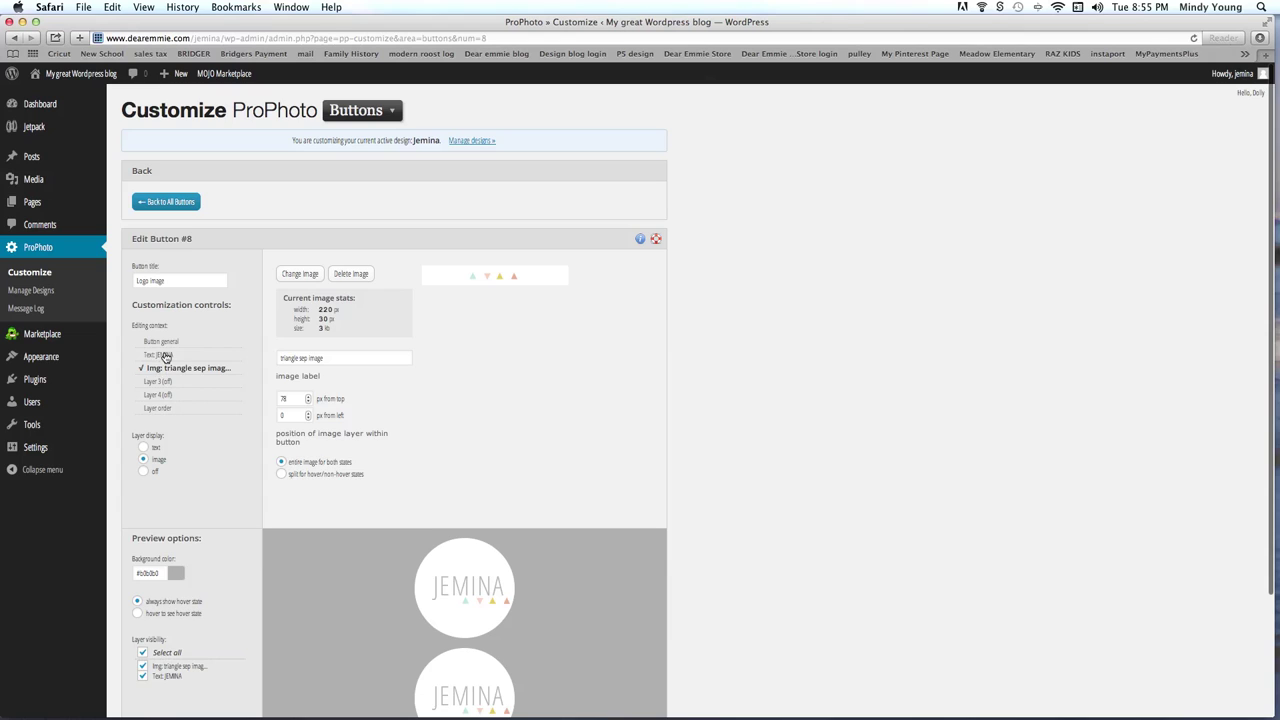
left_click(162, 355)
left_click_drag(305, 271, 240, 270)
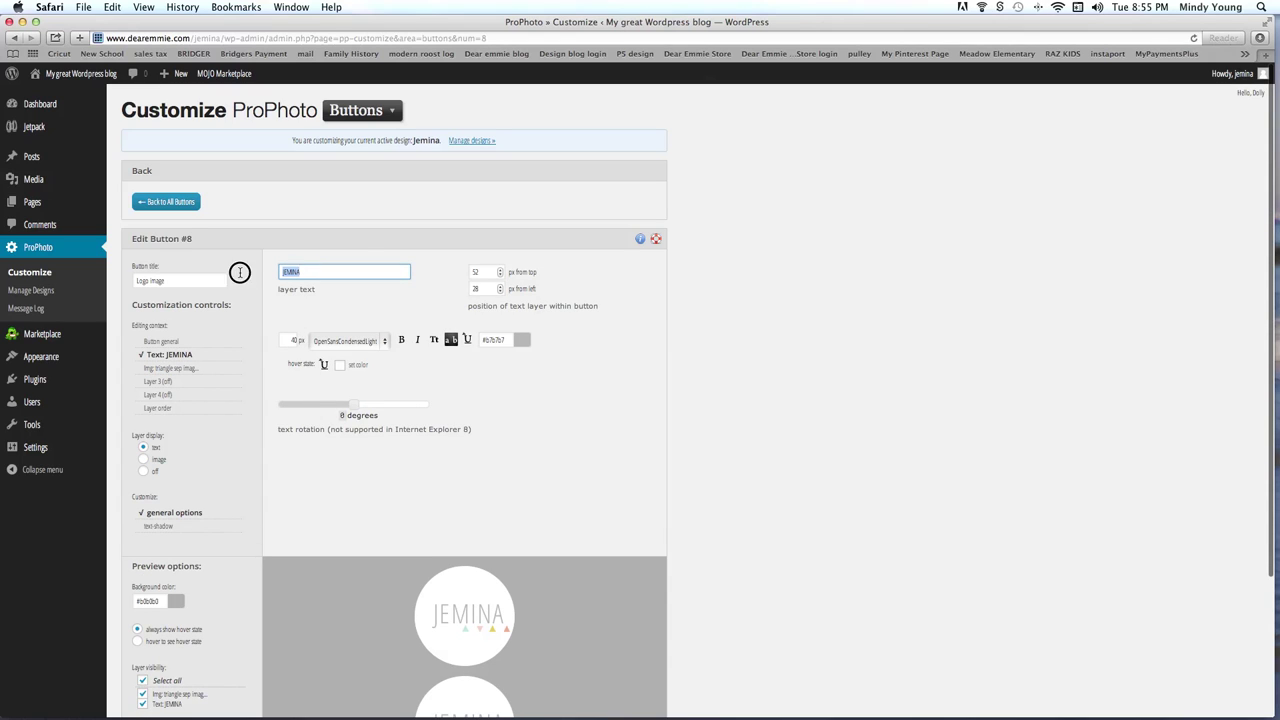
key("BackSpace")
type("Dear emmie")
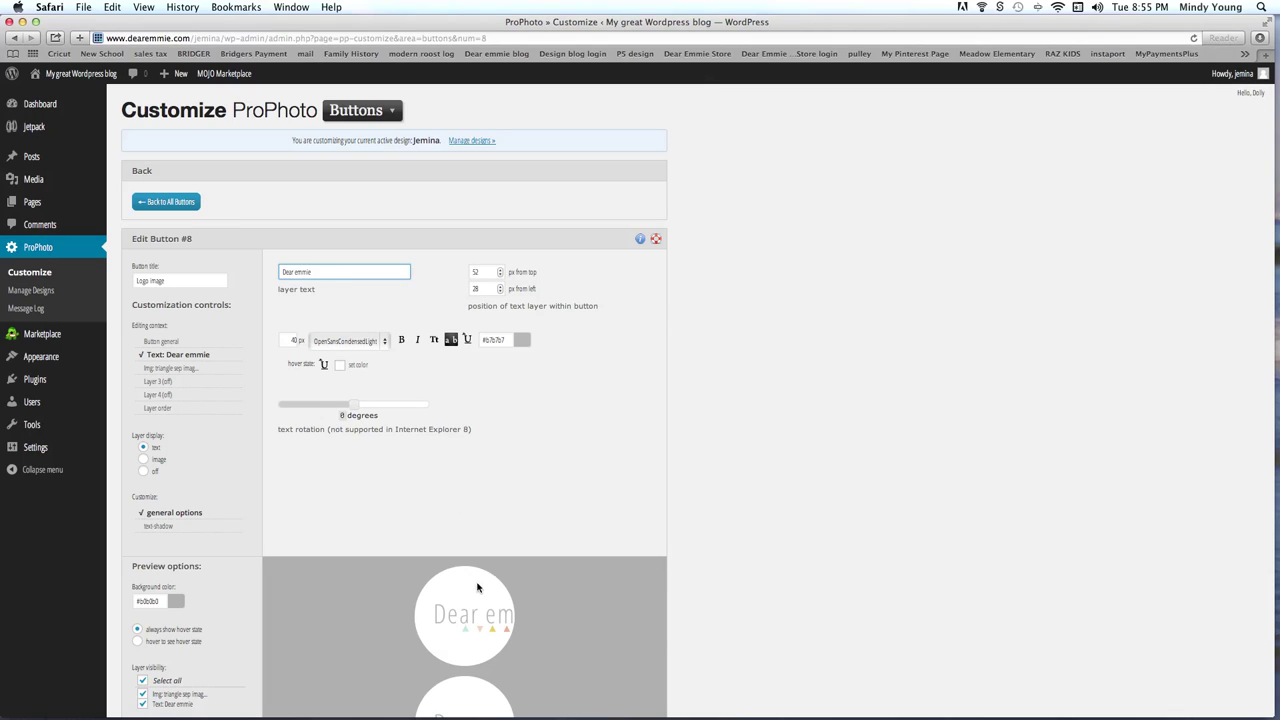
Replace the logo button's layer text with "jemina" and switch the text style to all uppercase.
left_click_drag(326, 270, 247, 273)
key("BackSpace")
type("jem")
key("BackSpace")
key("BackSpace")
key("BackSpace")
left_click(433, 339)
left_click(308, 275)
type("jemina")
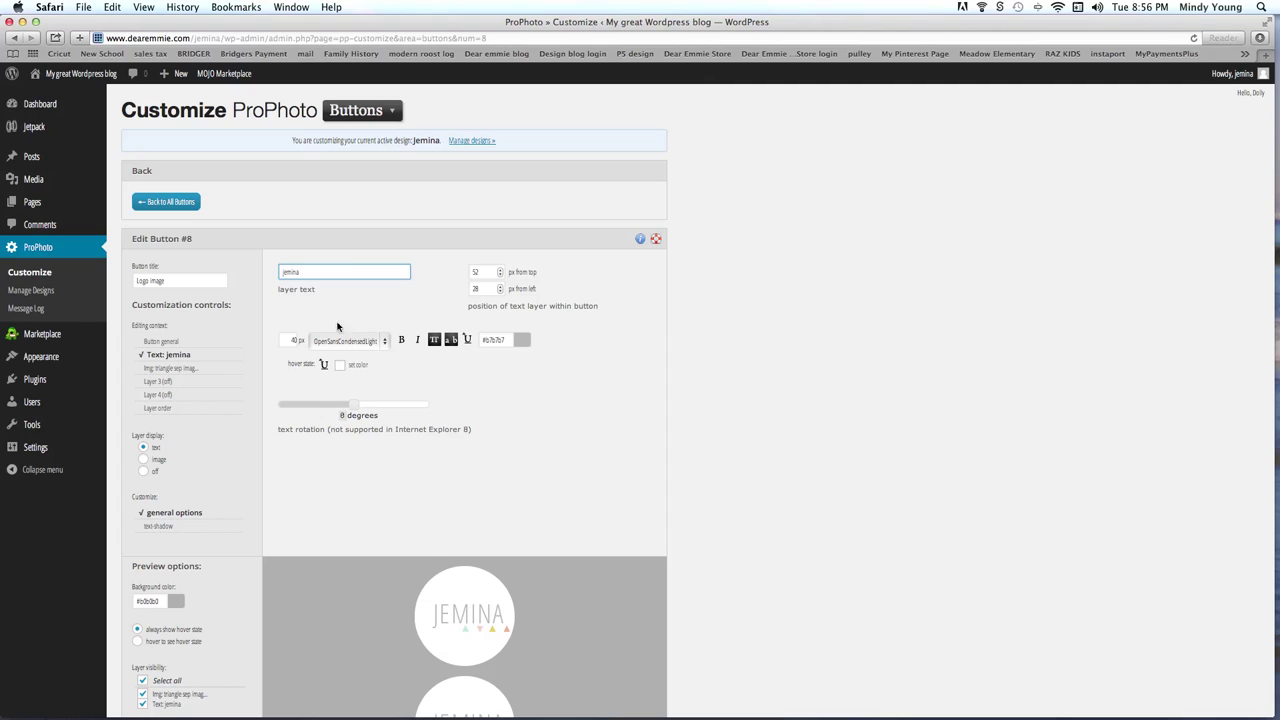
Review the logo button's general settings, rounded corner amount and triangle sep image layer, and return to the list of all buttons.
left_click(170, 341)
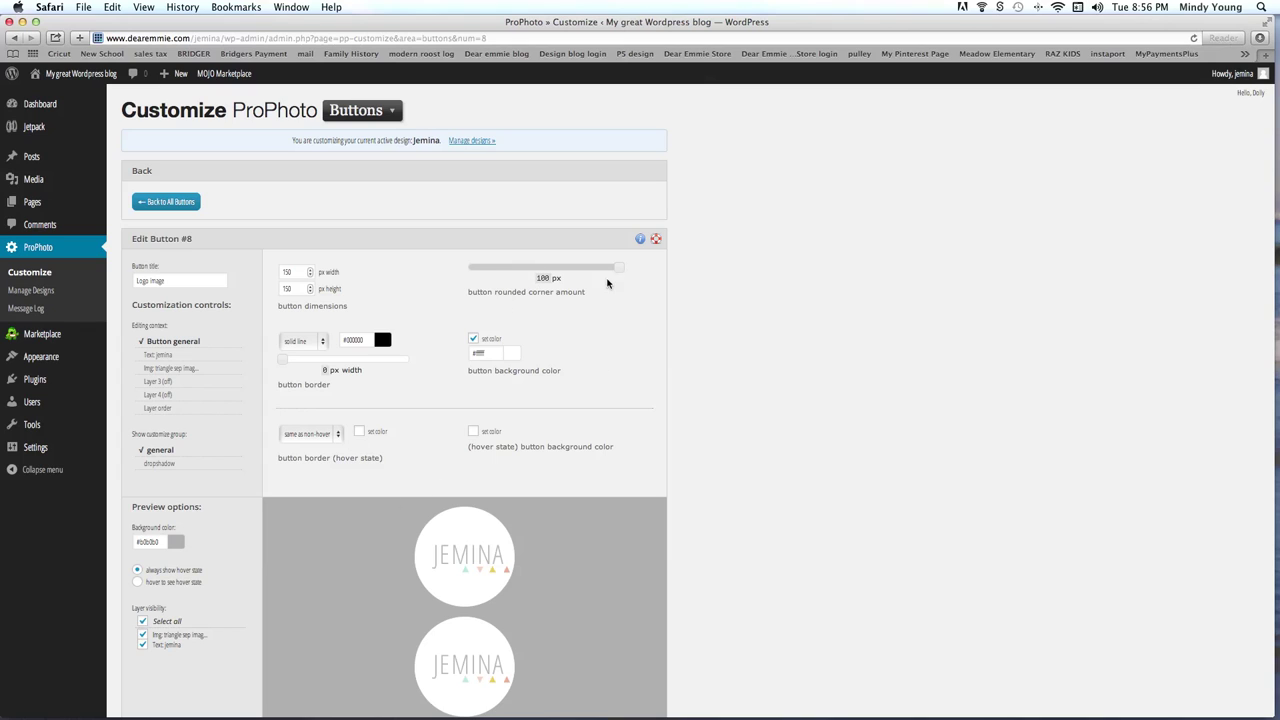
mouse_move(617, 268)
left_mouse_down()
mouse_move(474, 277)
mouse_move(631, 273)
left_mouse_up()
scroll(229, 420, "down", 3)
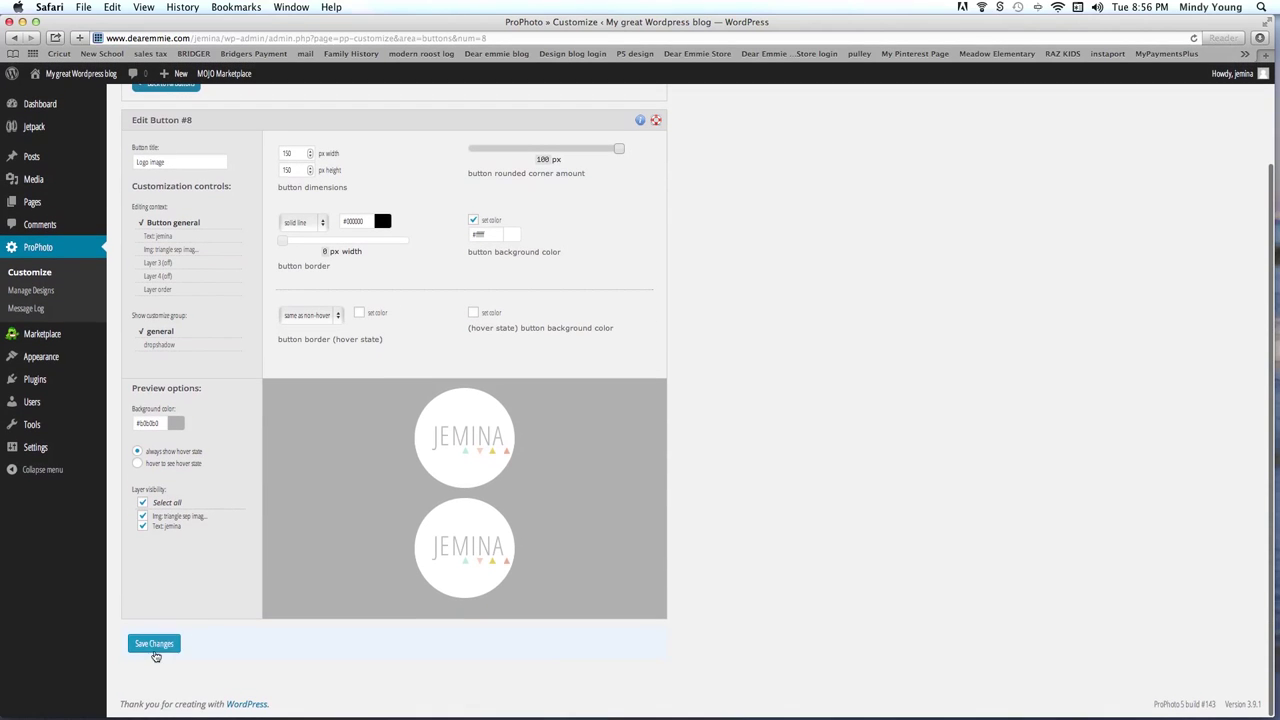
left_click(168, 250)
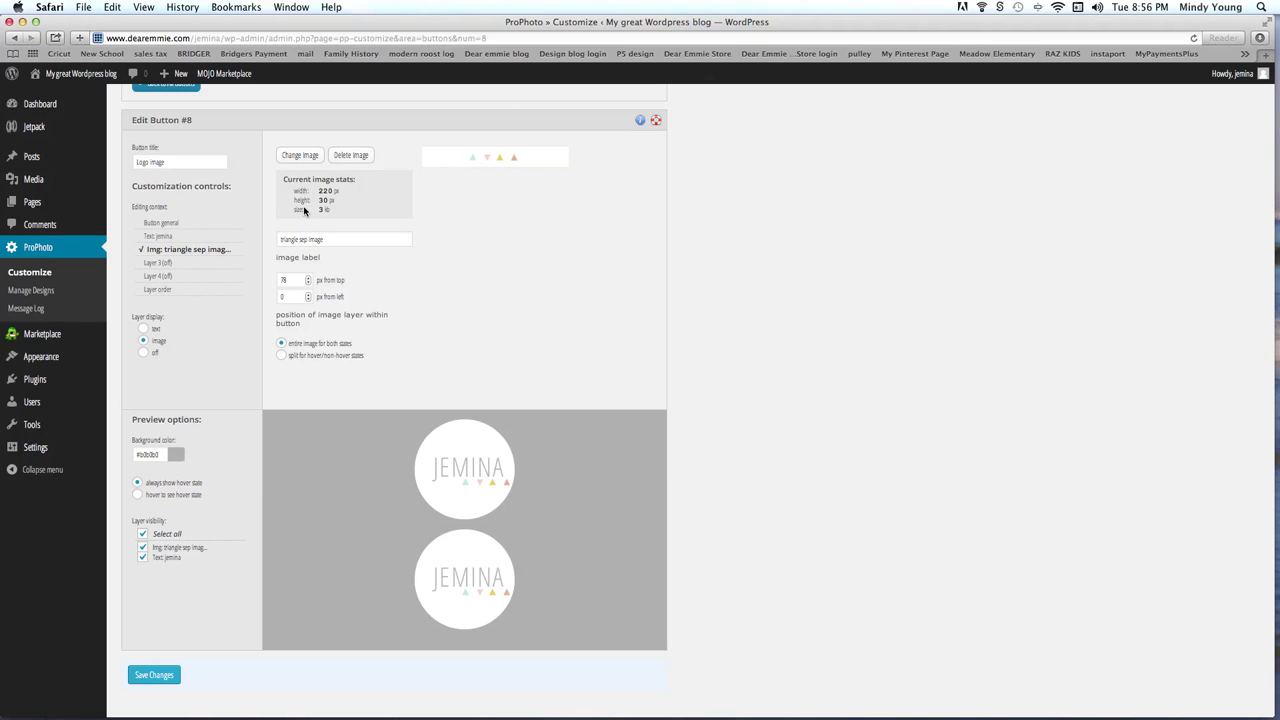
scroll(305, 210, "up", 3)
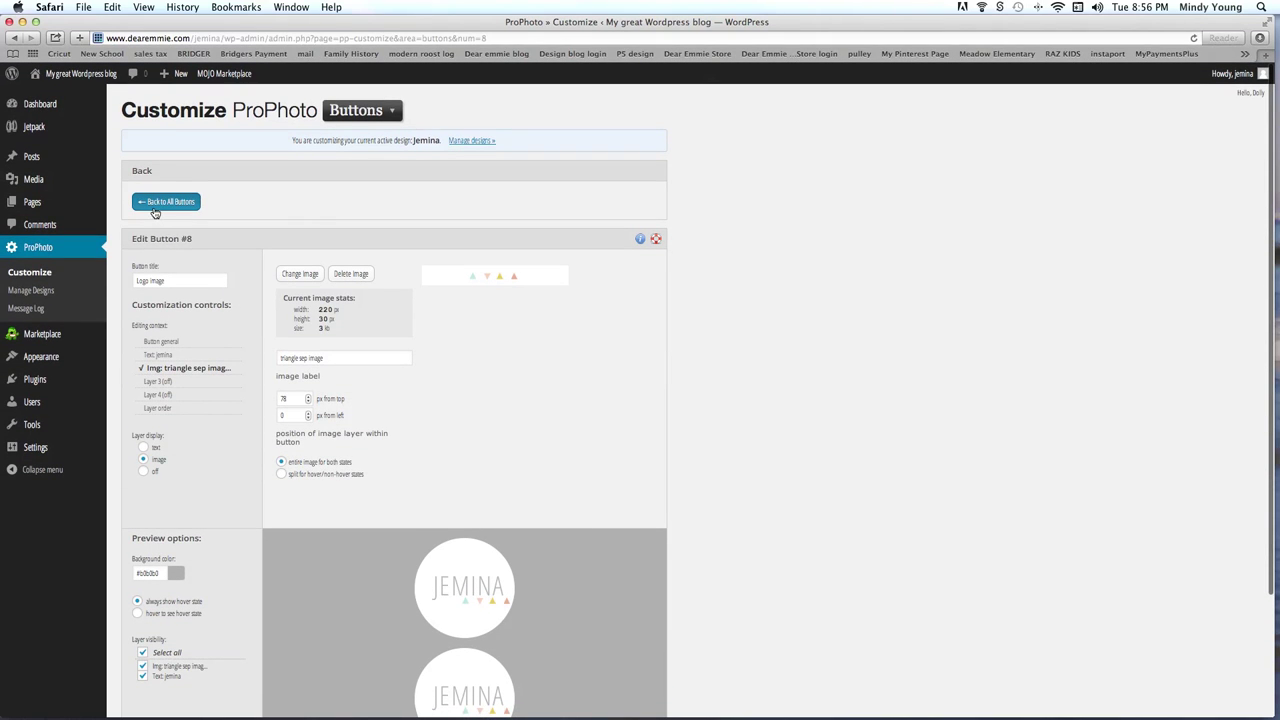
left_click(154, 210)
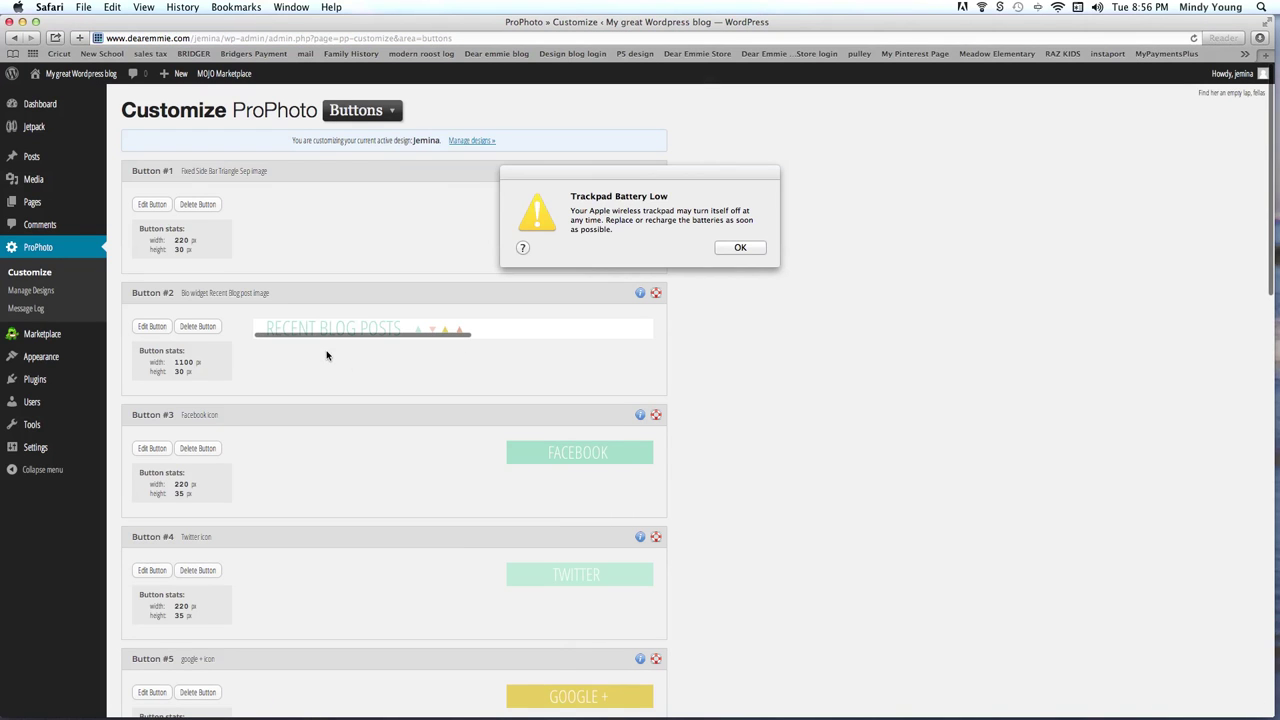
Dismiss the trackpad battery alert and look through the buttons from the social icons to the Pin it button.
left_click(738, 247)
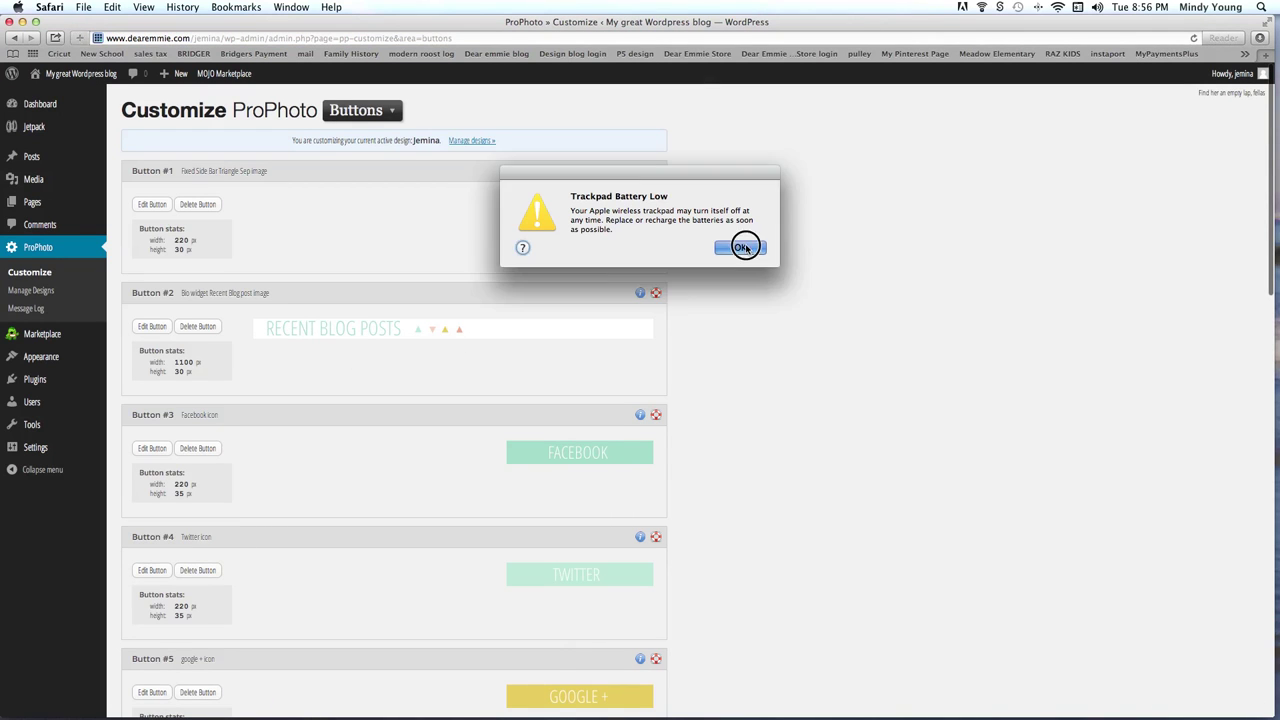
scroll(376, 398, "down", 10)
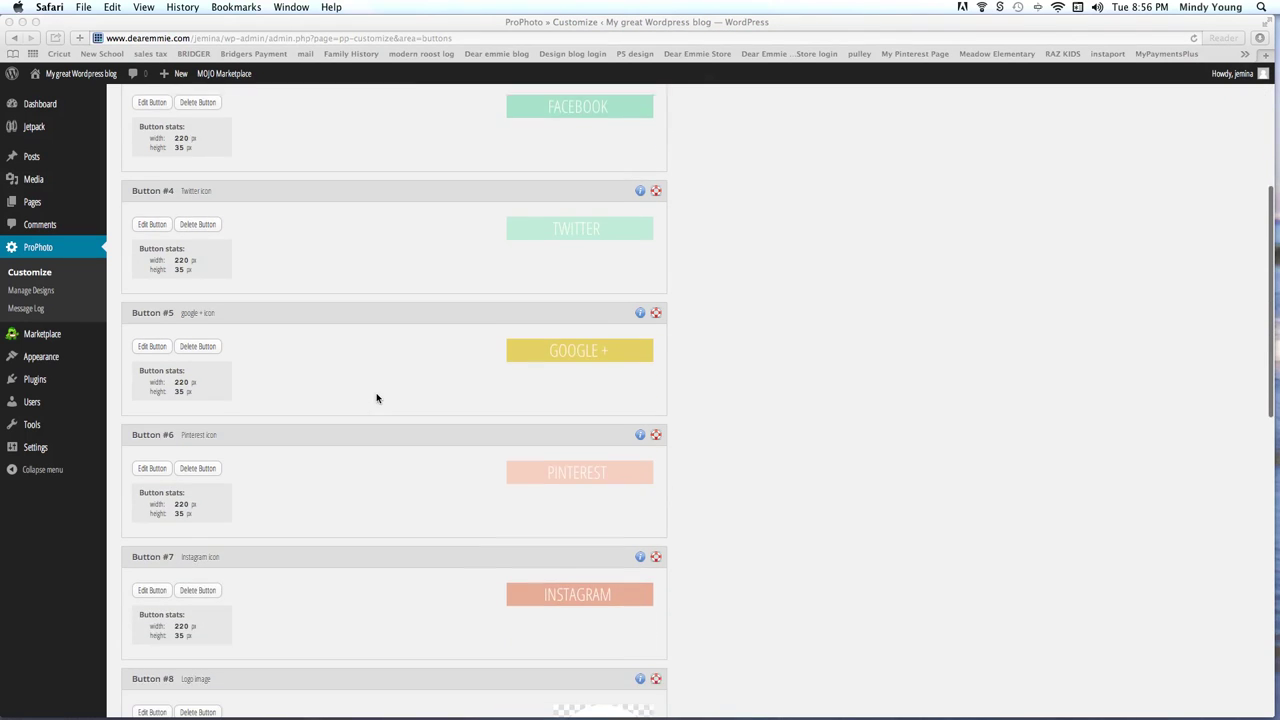
scroll(376, 398, "down", 1)
scroll(363, 143, "up", 4)
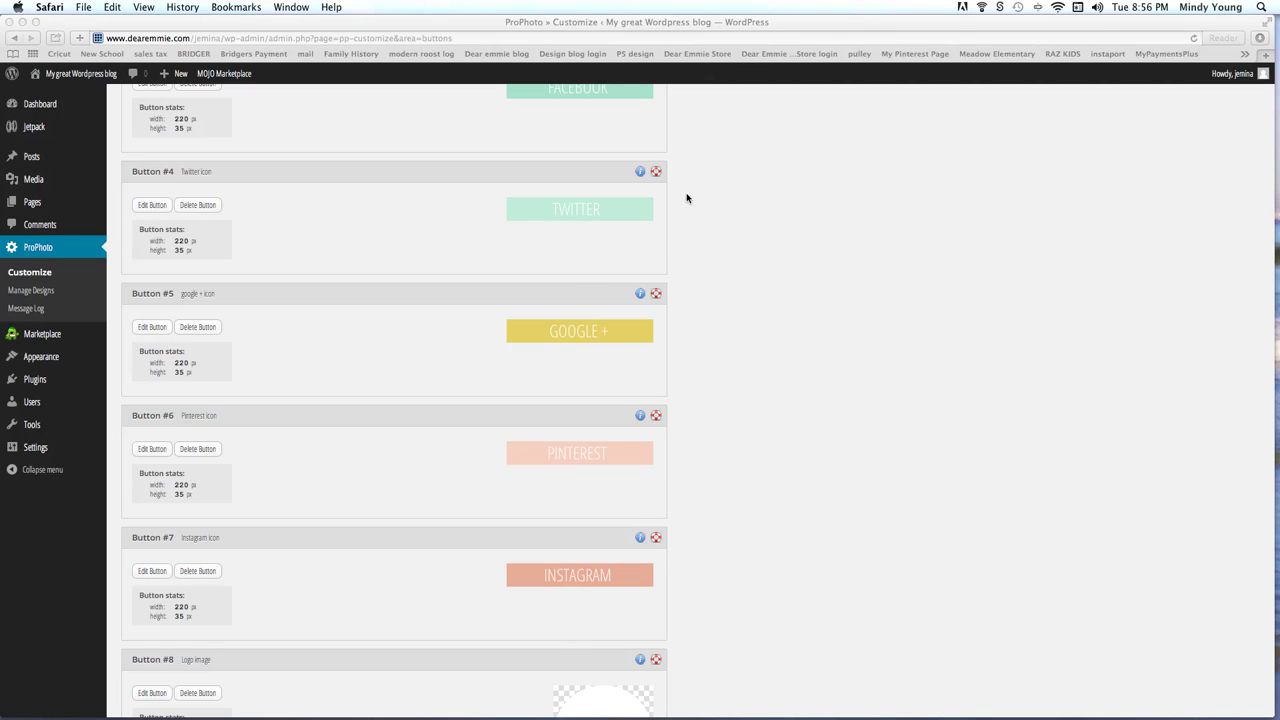
scroll(478, 367, "down", 5)
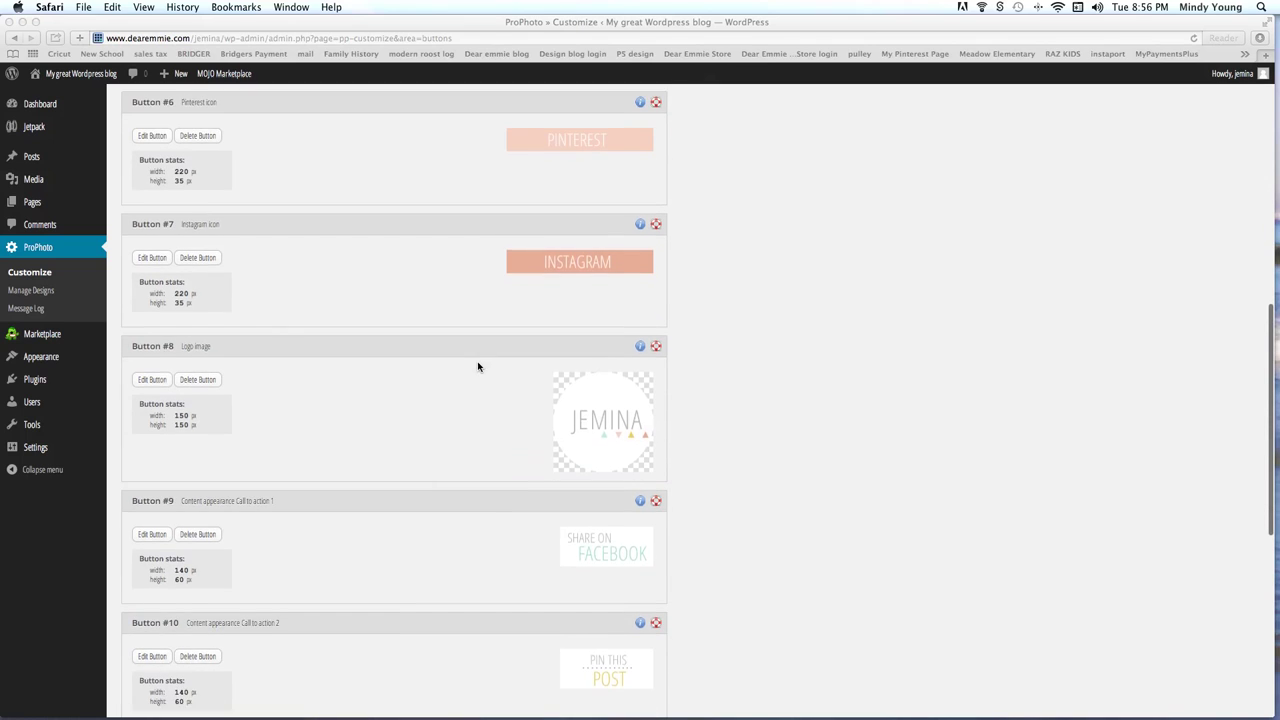
scroll(478, 367, "down", 4)
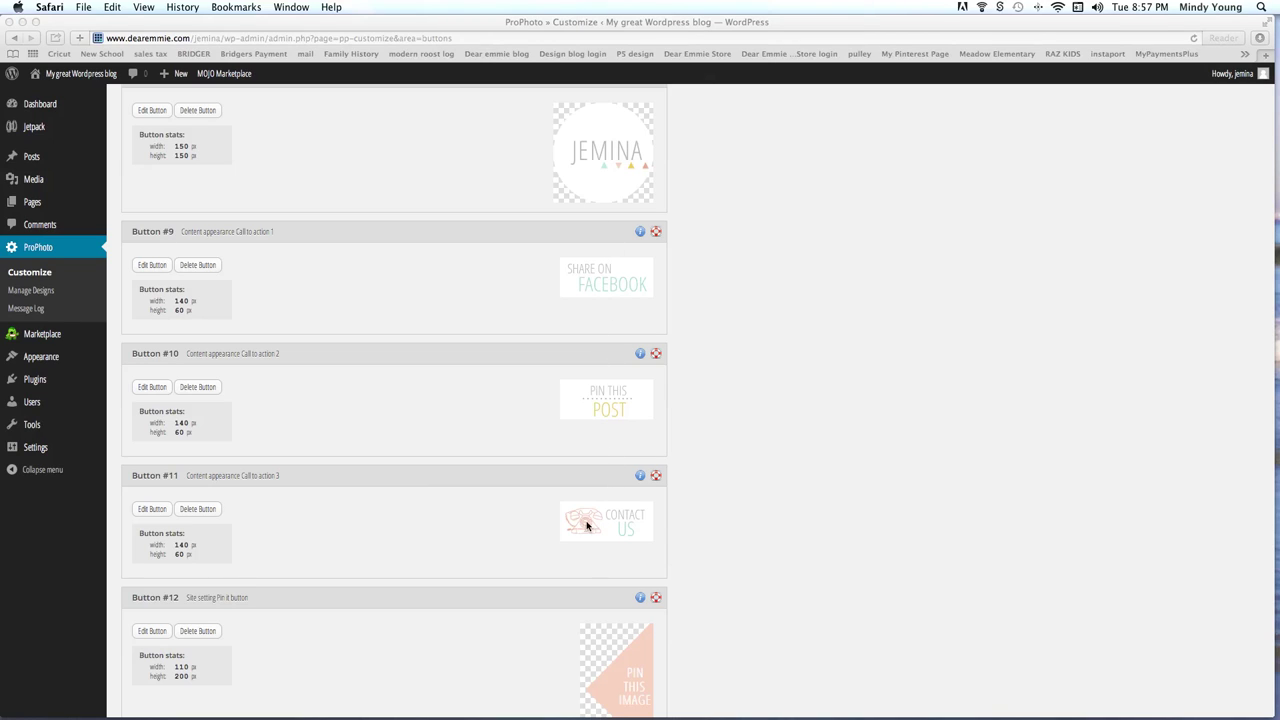
scroll(587, 530, "down", 5)
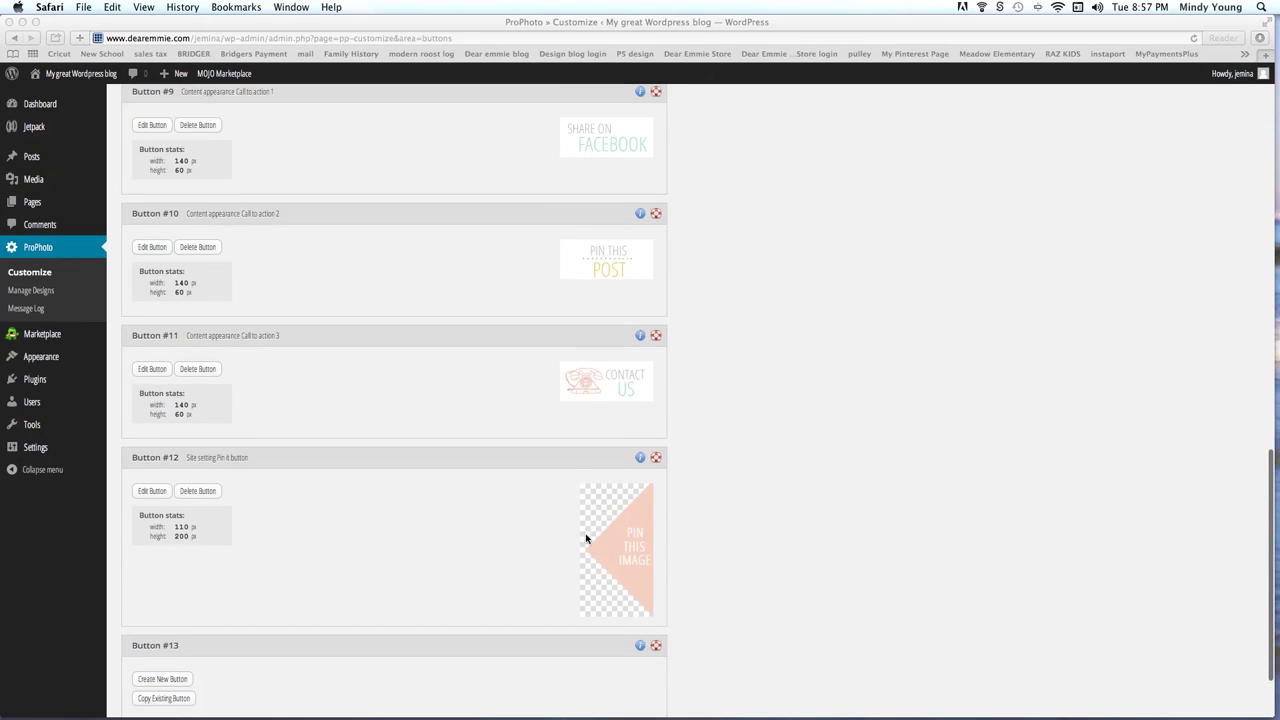
scroll(548, 518, "up", 20)
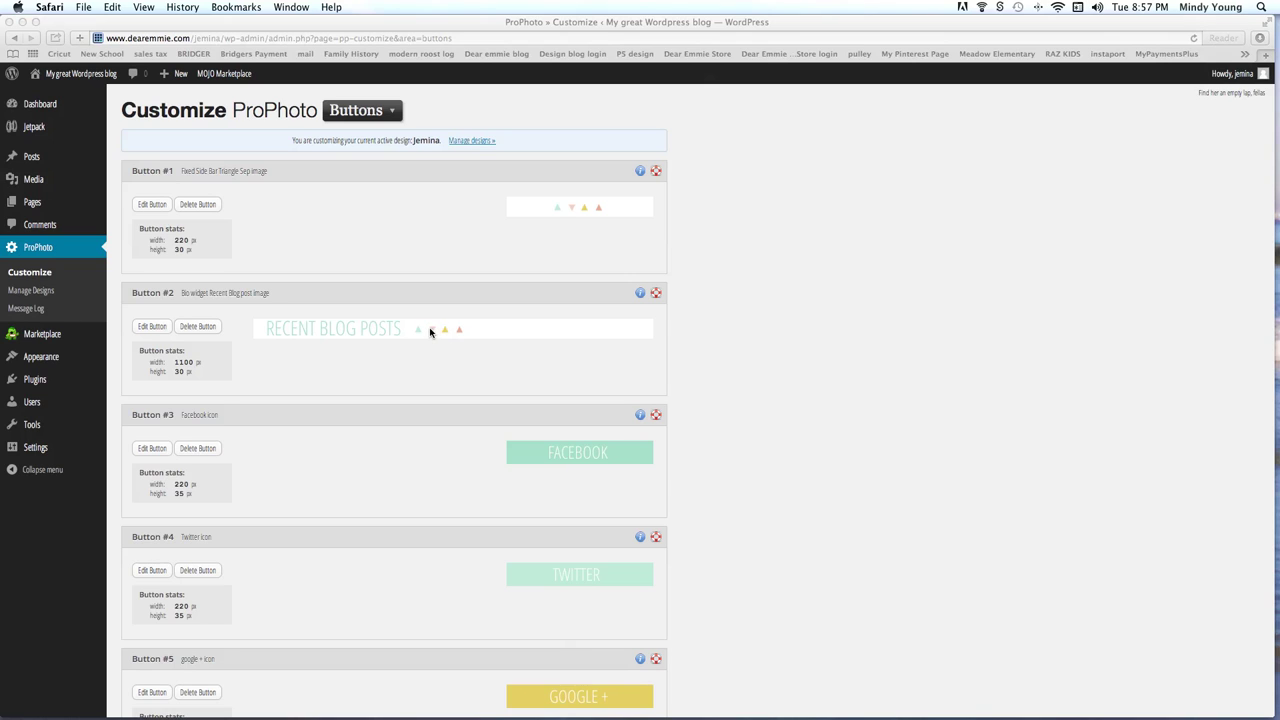
Open the Recent Blog post image button, review its text and triangle image layers, and return to the list of all buttons.
left_click(152, 327)
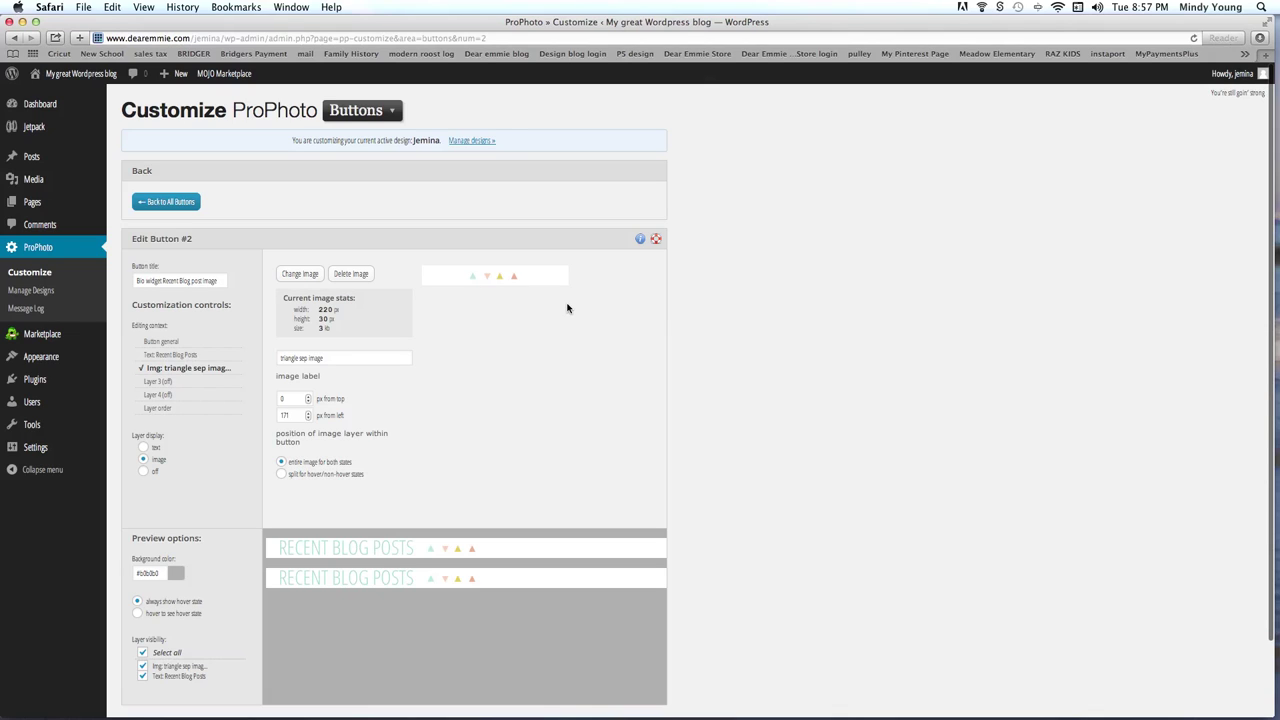
left_click(182, 372)
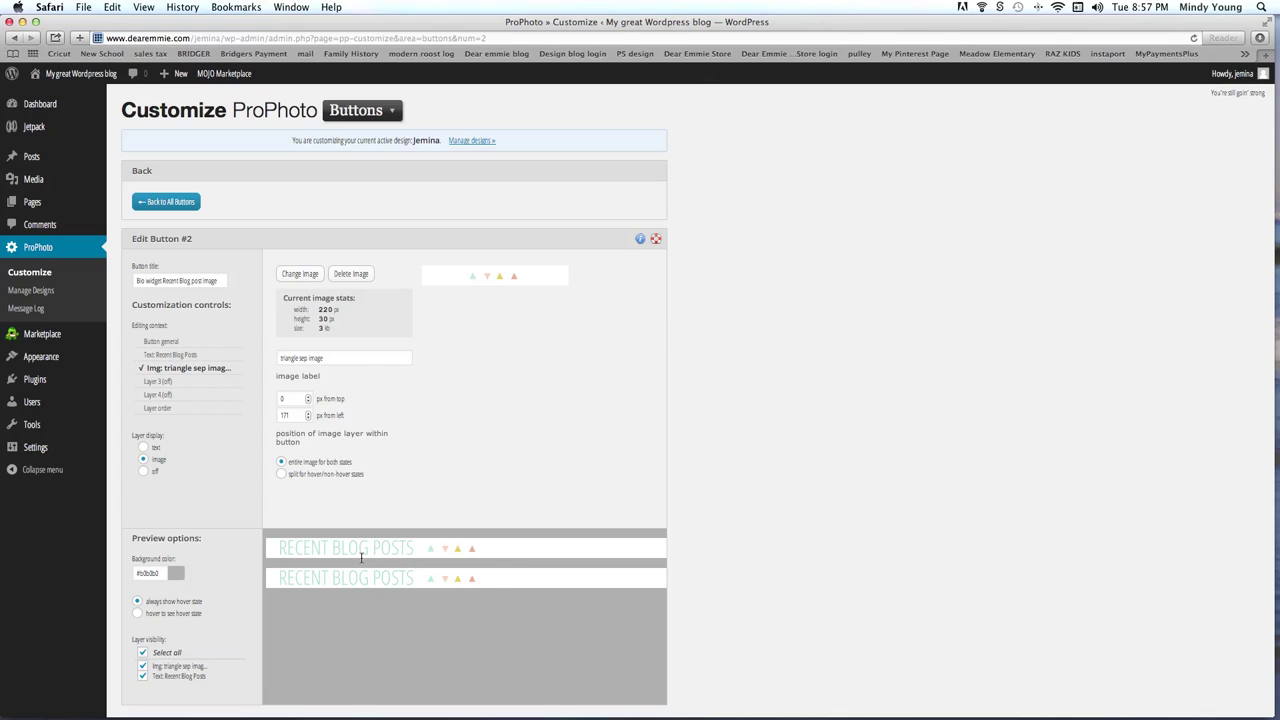
left_click(172, 354)
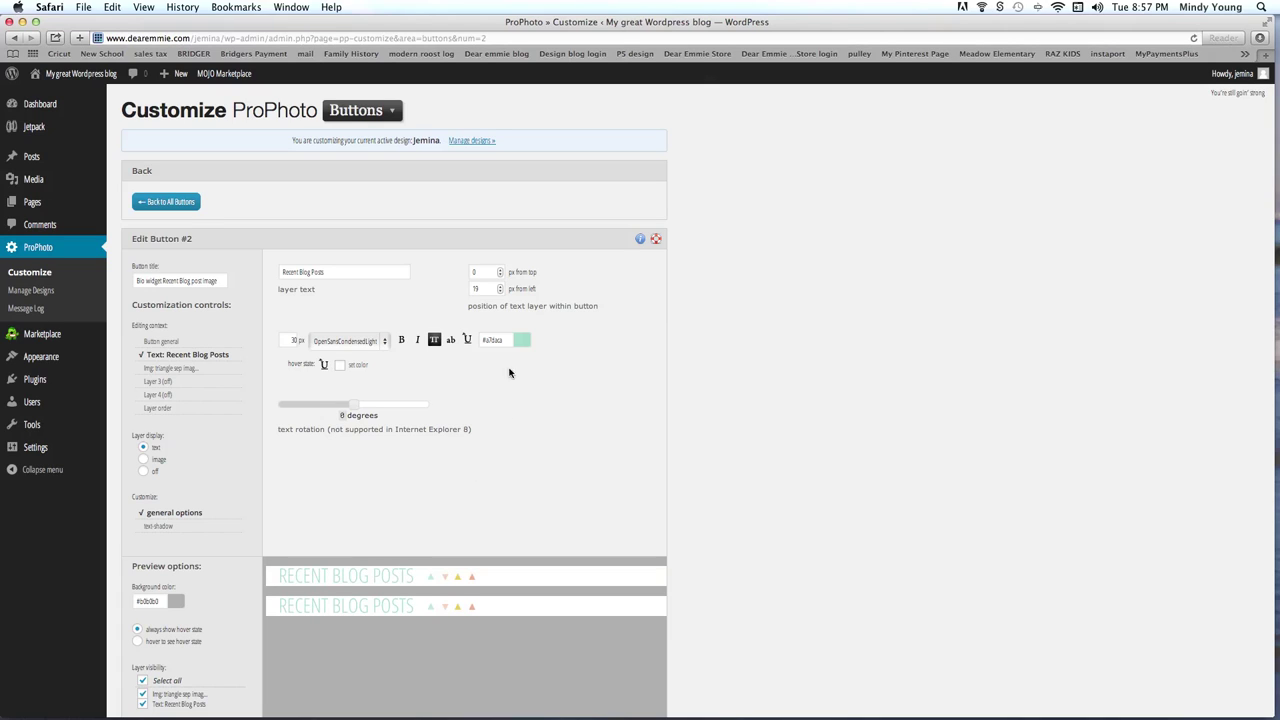
left_click(190, 368)
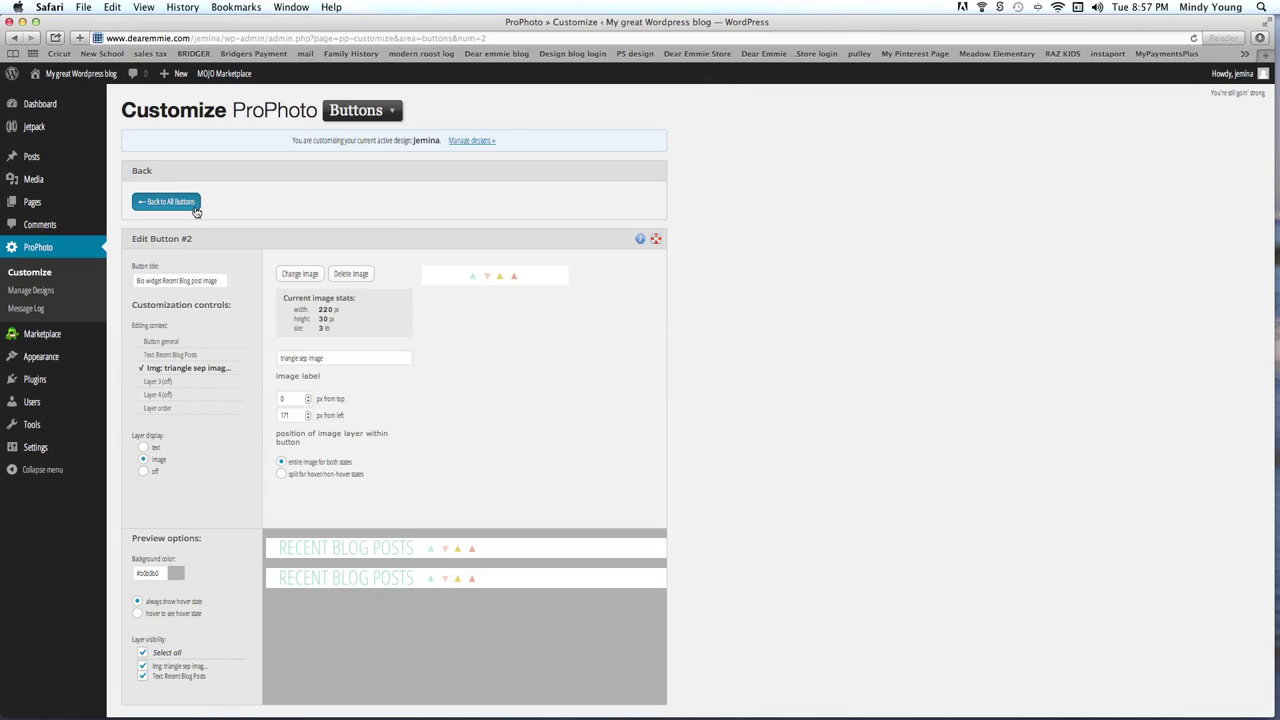
left_click(195, 208)
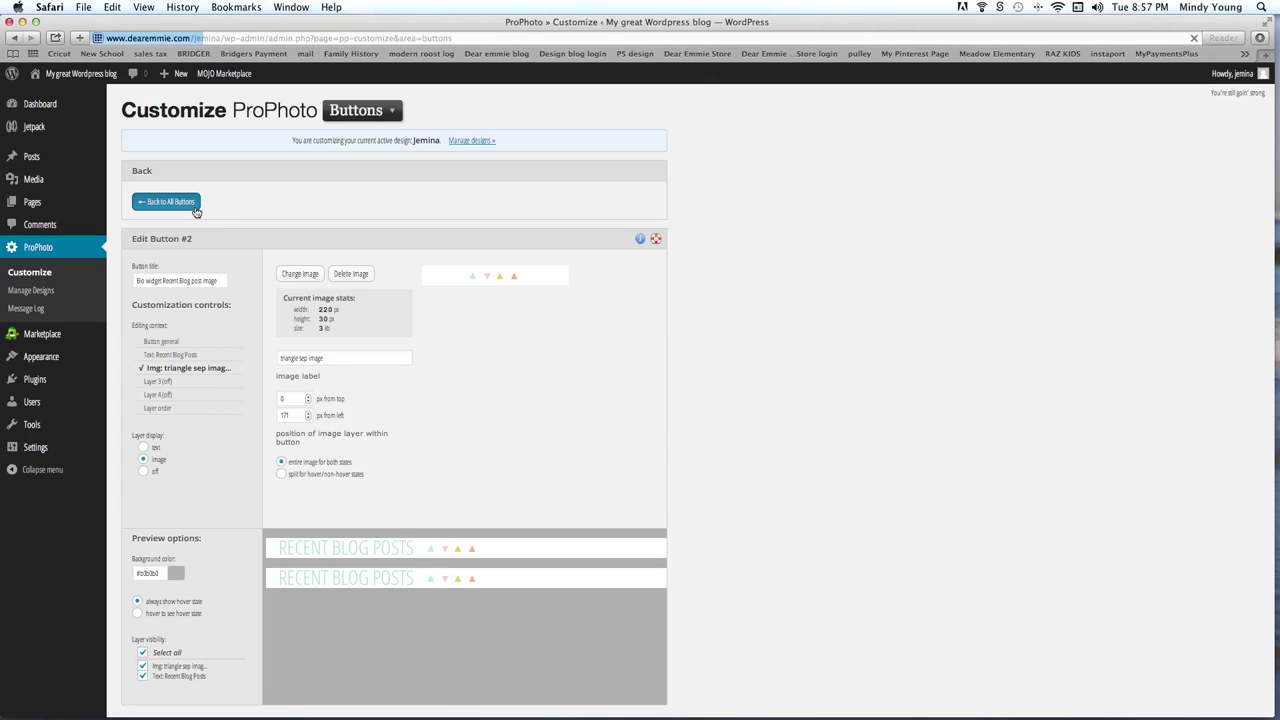